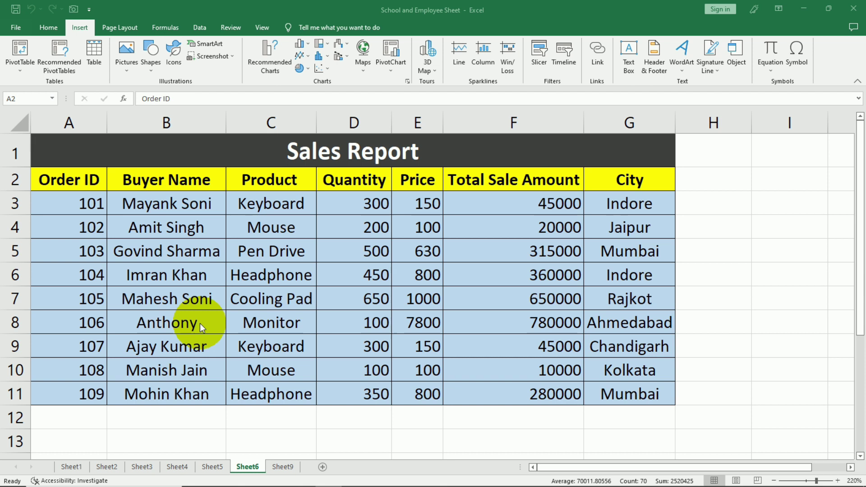
Create a PivotTable on a new worksheet from the Sales Report range A2:G11 in Sheet6.
left_click(43, 180)
left_click_drag(43, 179, 614, 396)
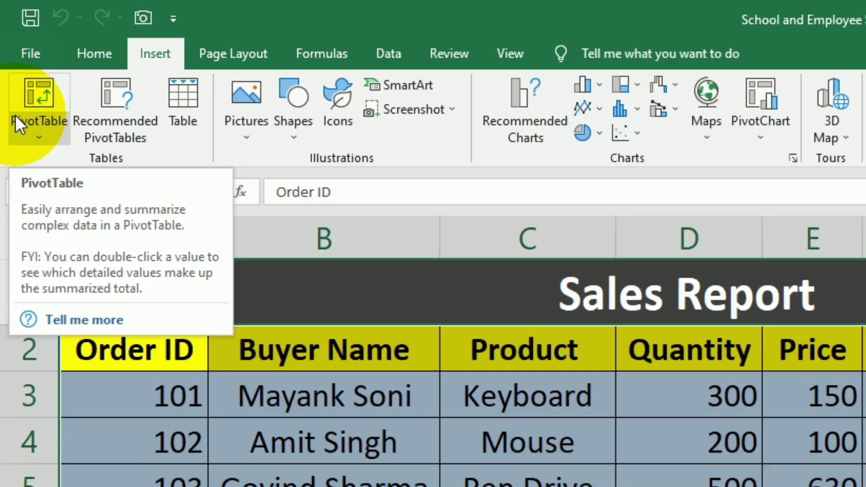
left_click(15, 117)
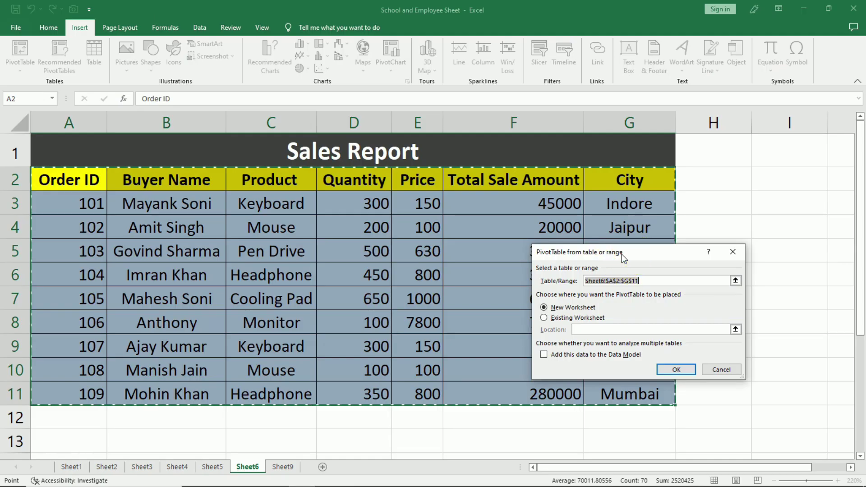
left_click_drag(621, 254, 423, 232)
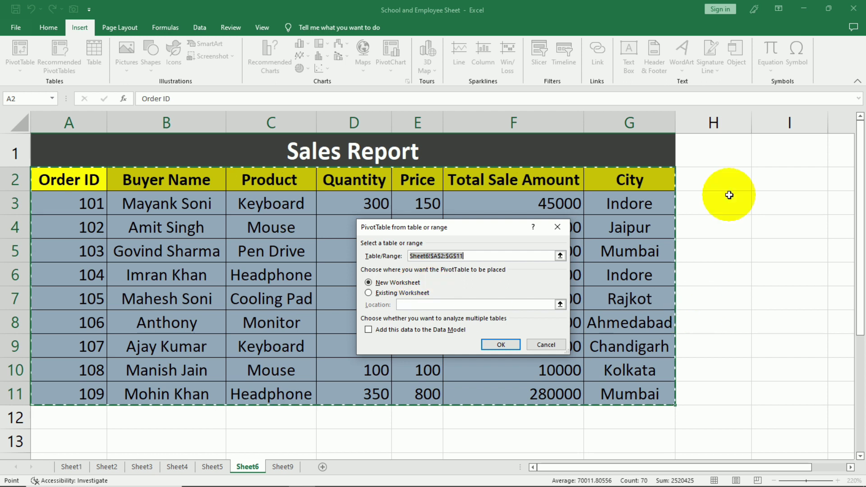
left_click(369, 293)
left_click(388, 285)
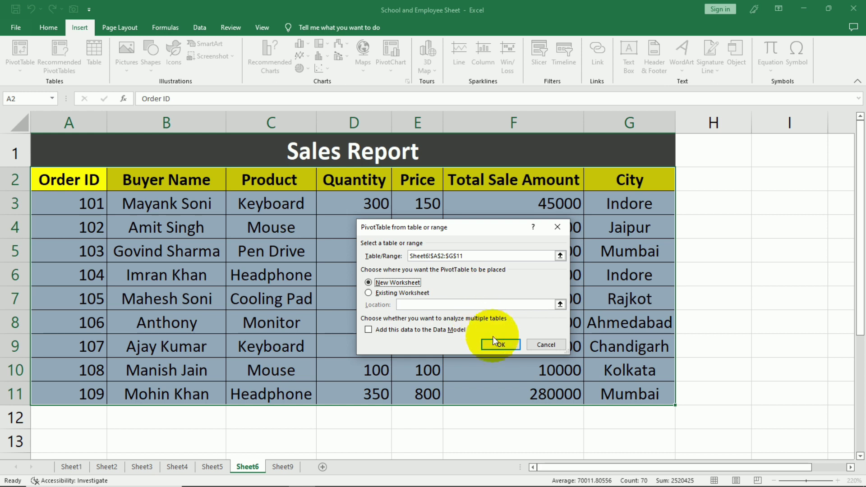
left_click(499, 344)
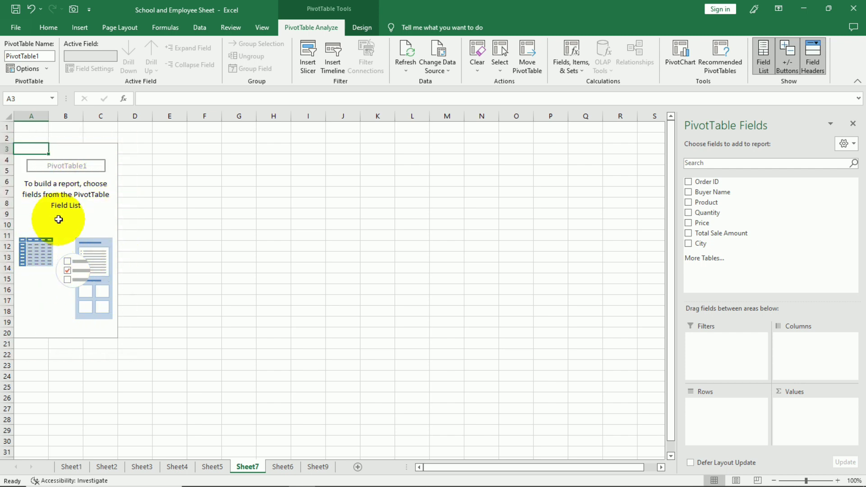
Close the PivotTable field list and display it again for the empty report.
left_click(174, 161)
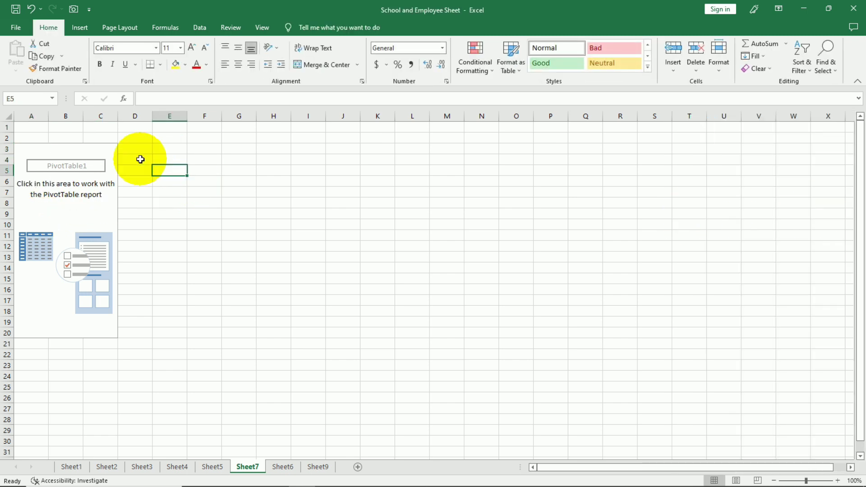
left_click(29, 149)
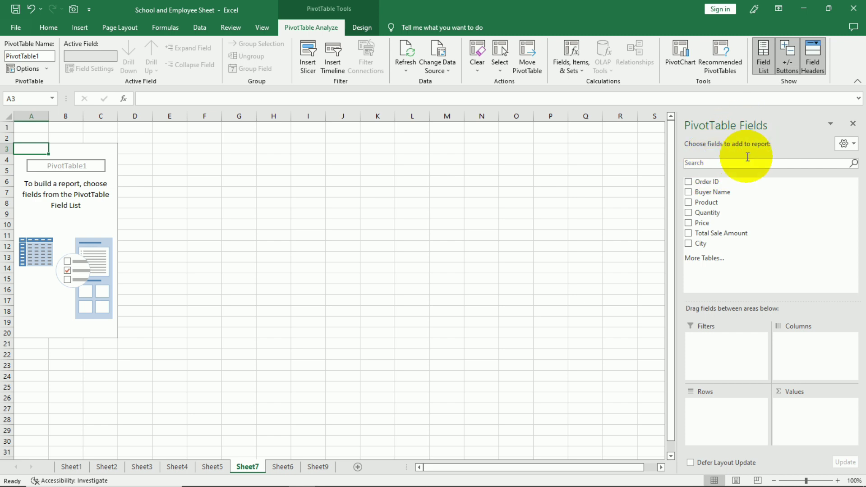
left_click(852, 126)
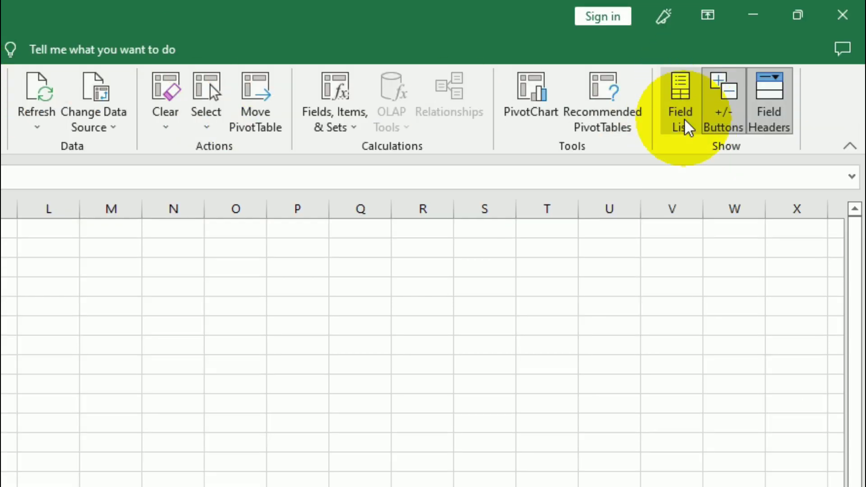
left_click(683, 120)
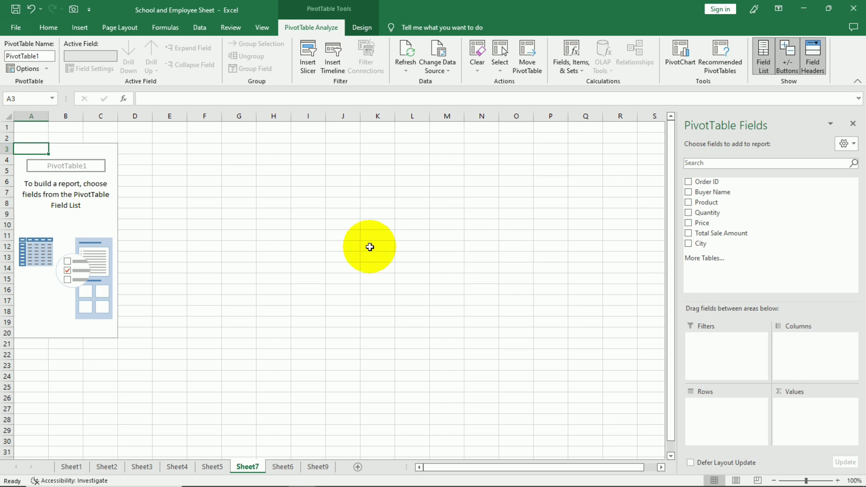
Build the PivotTable with Order ID and Product as rows, Buyer Name as columns and Total Sale Amount as values.
left_click(283, 467)
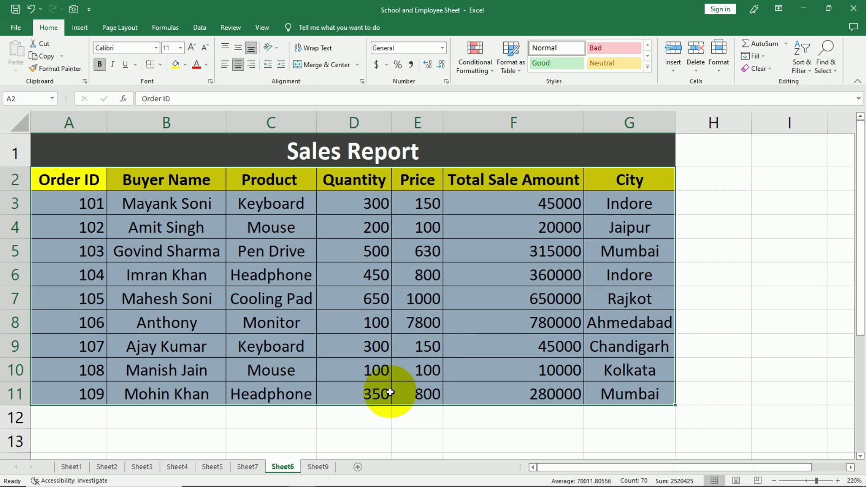
left_click(245, 467)
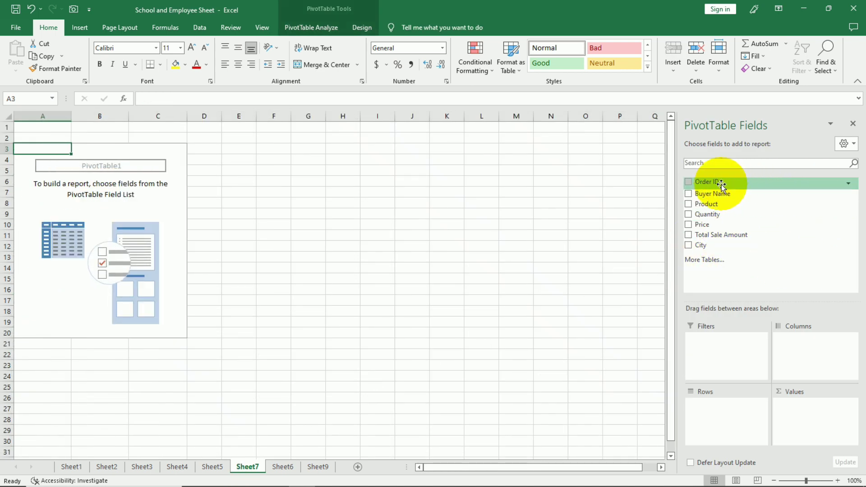
left_click_drag(722, 185, 698, 404)
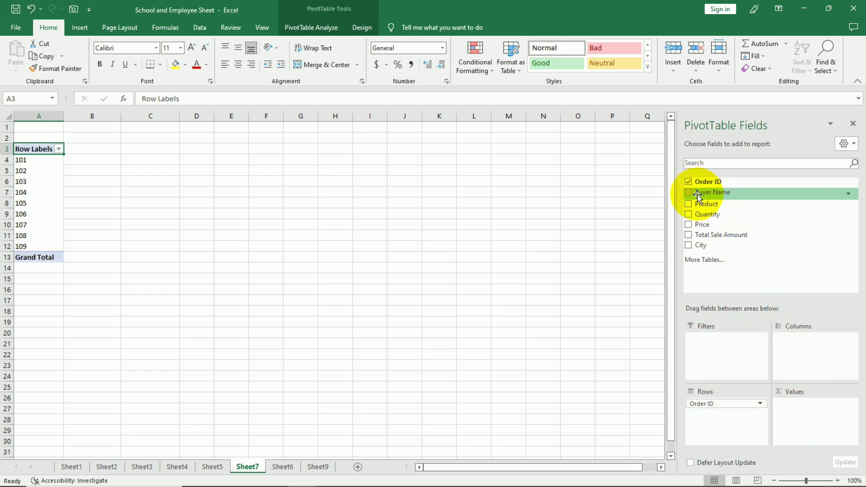
left_click_drag(700, 193, 794, 345)
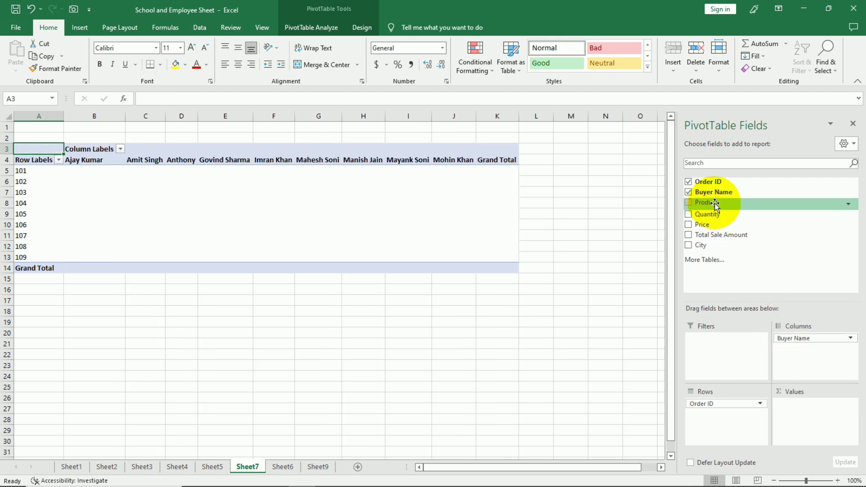
left_click_drag(709, 205, 706, 419)
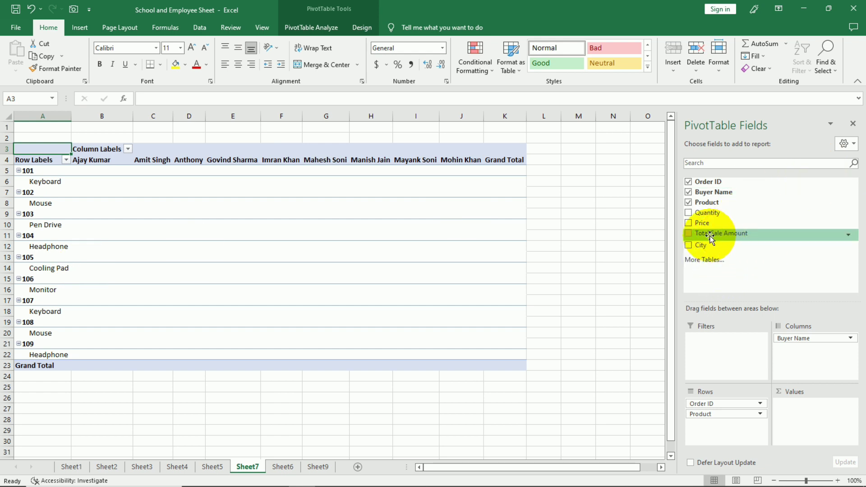
left_click_drag(698, 234, 800, 412)
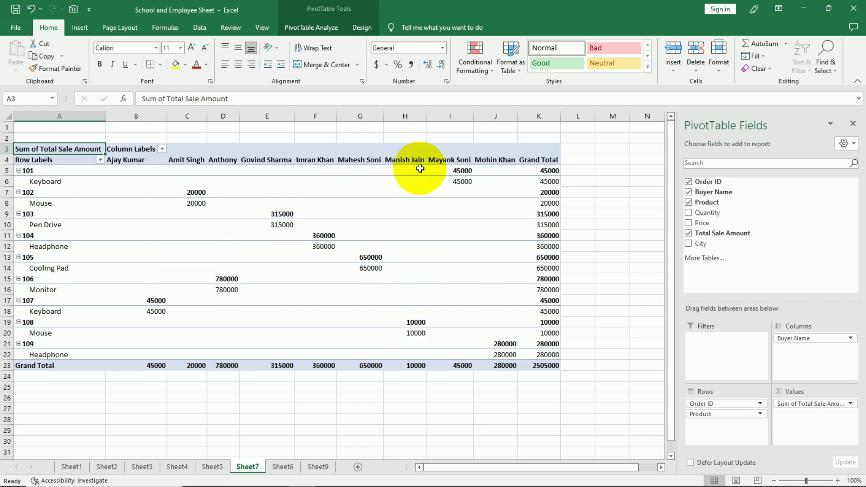
Enable the Classic PivotTable layout in the PivotTable's display options.
left_click(309, 30)
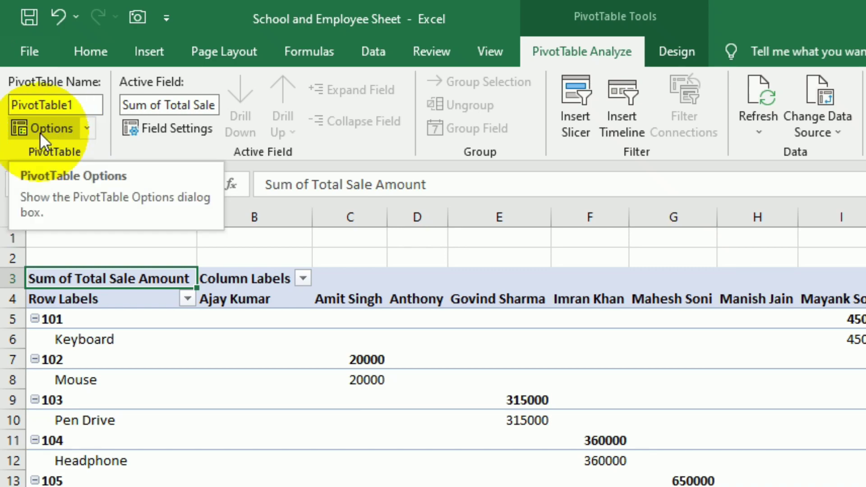
left_click(21, 70)
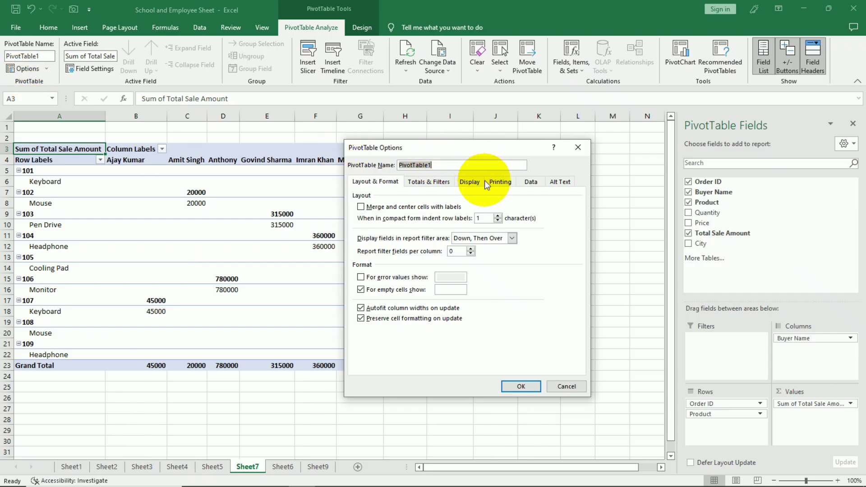
left_click(469, 182)
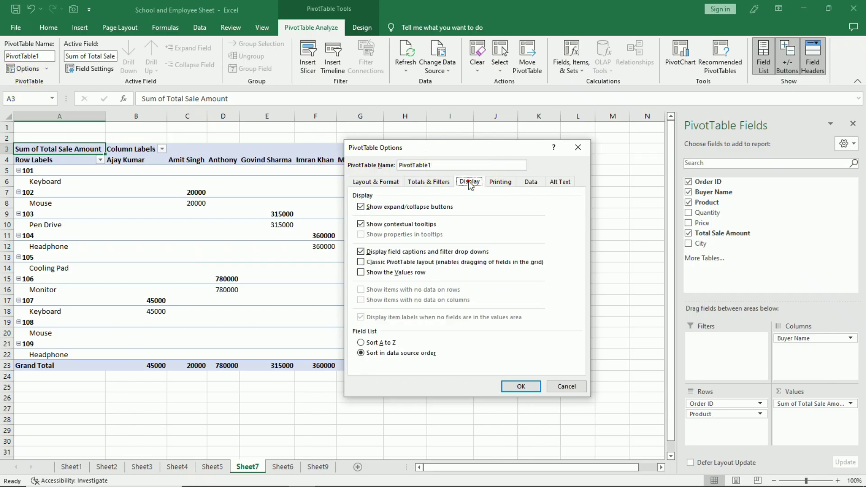
left_click(373, 264)
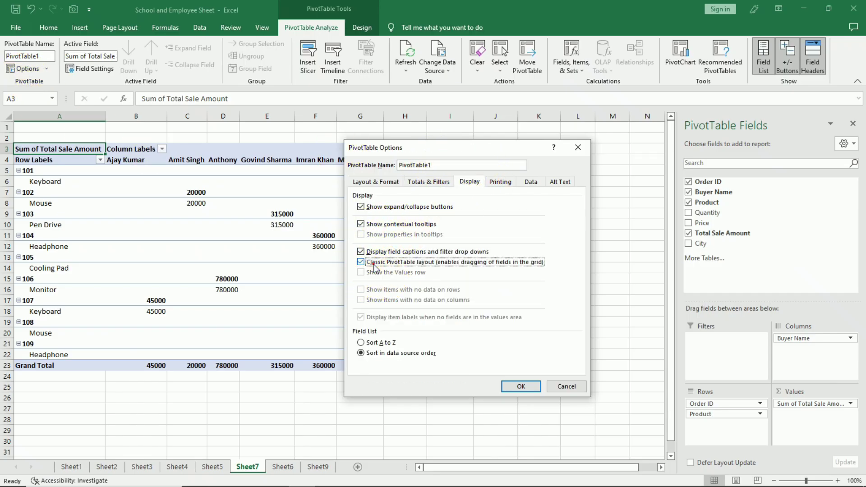
left_click(520, 386)
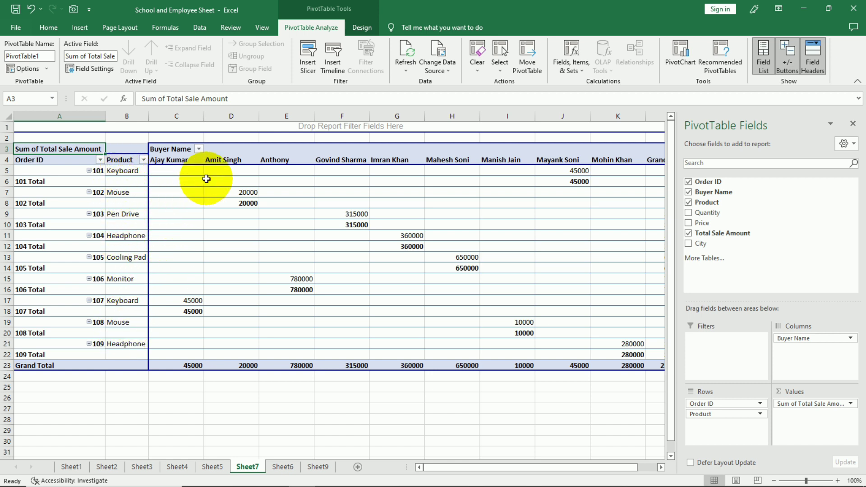
Filter the PivotTable's Product field to show only Keyboard.
scroll(574, 178, "right", 1)
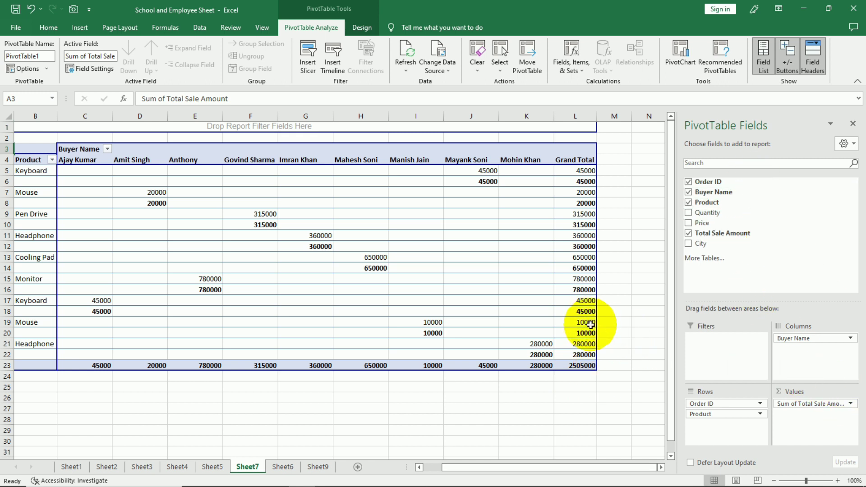
left_click_drag(536, 469, 475, 462)
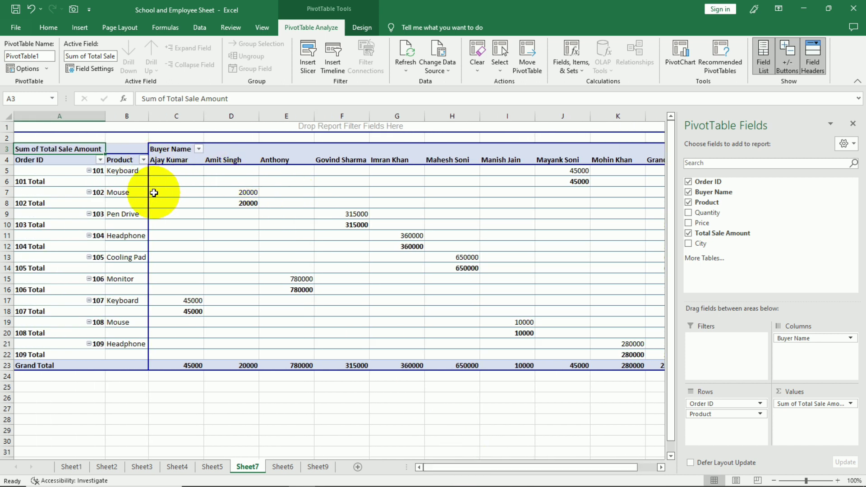
left_click(143, 160)
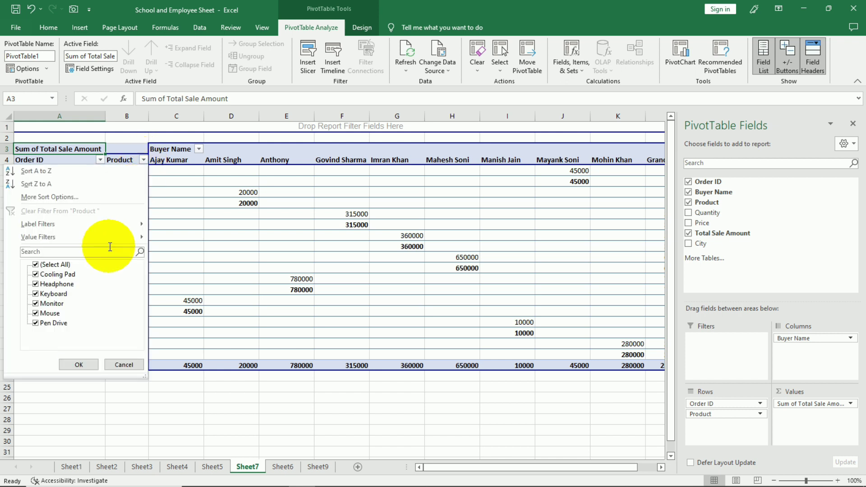
left_click(60, 266)
left_click(36, 293)
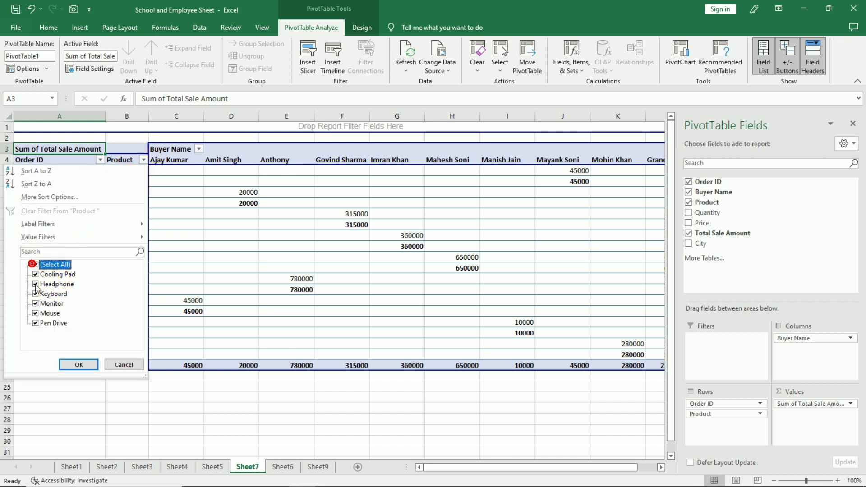
left_click(78, 365)
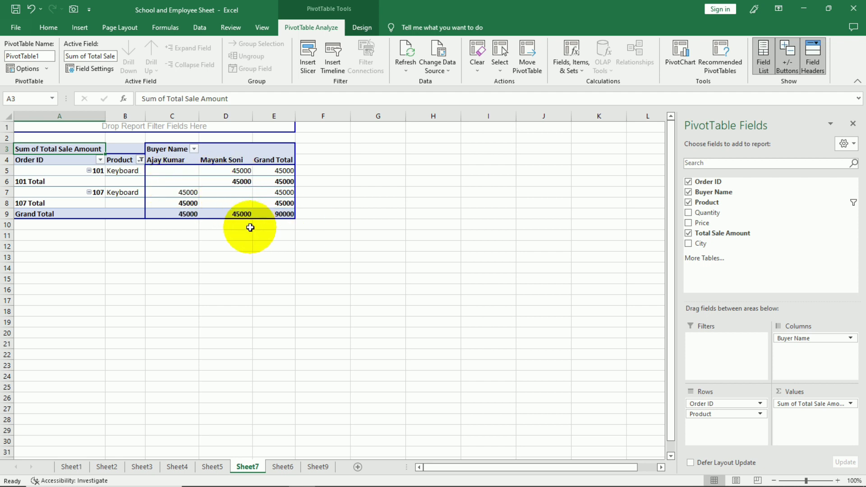
Reselect all items in the PivotTable's Product filter.
left_click(140, 159)
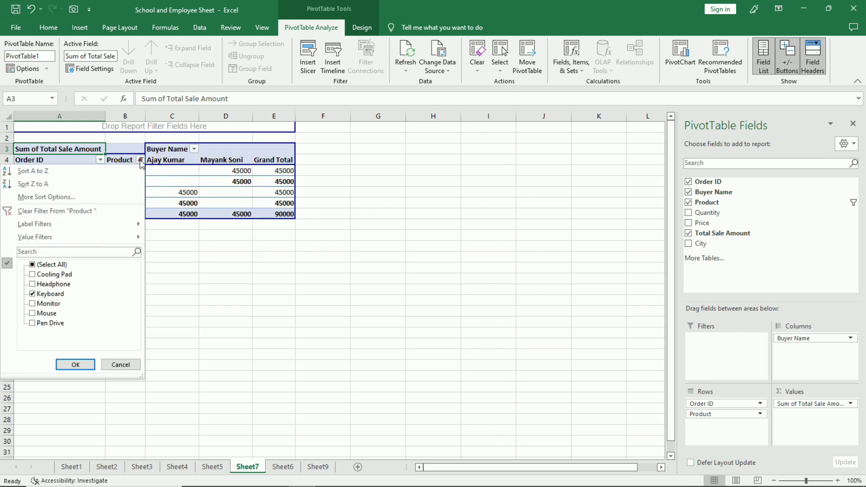
left_click(32, 264)
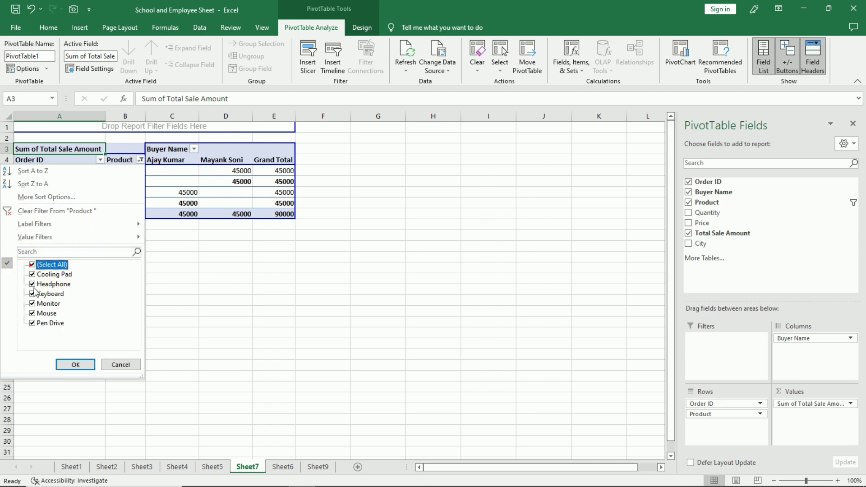
left_click(75, 364)
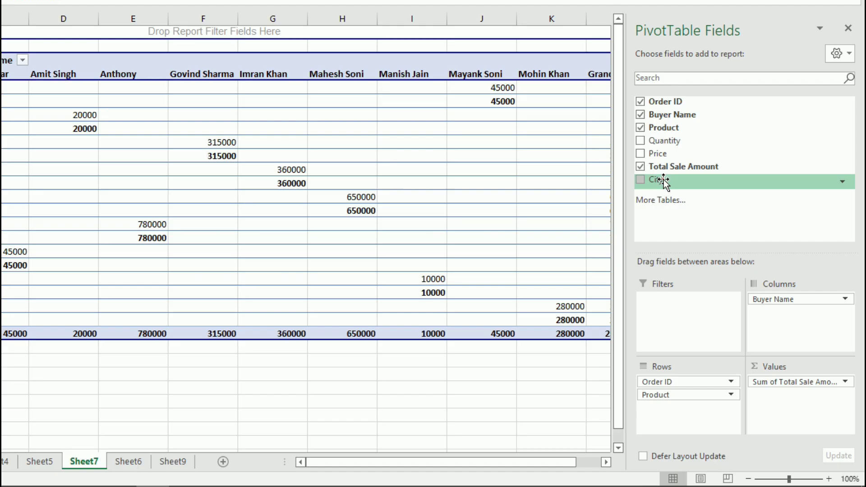
Add the City field to the PivotTable's columns and move it into the rows below Product.
left_click_drag(705, 245, 789, 349)
left_click_drag(766, 313, 767, 312)
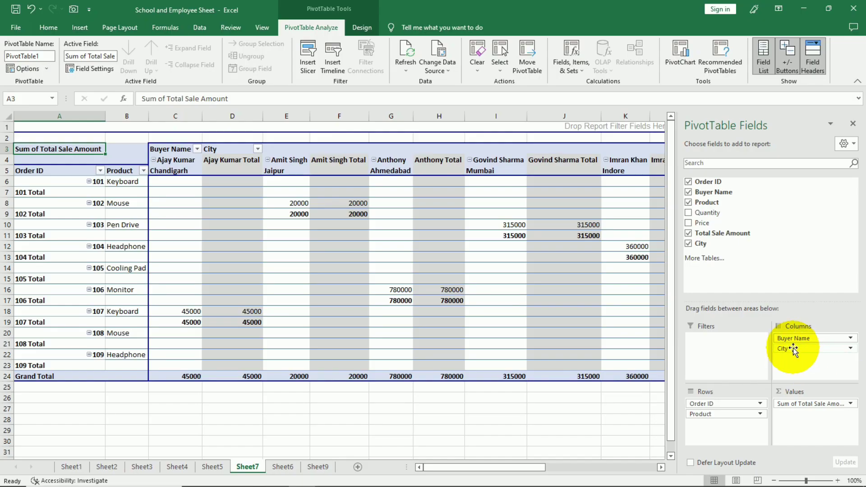
left_click_drag(792, 348, 723, 426)
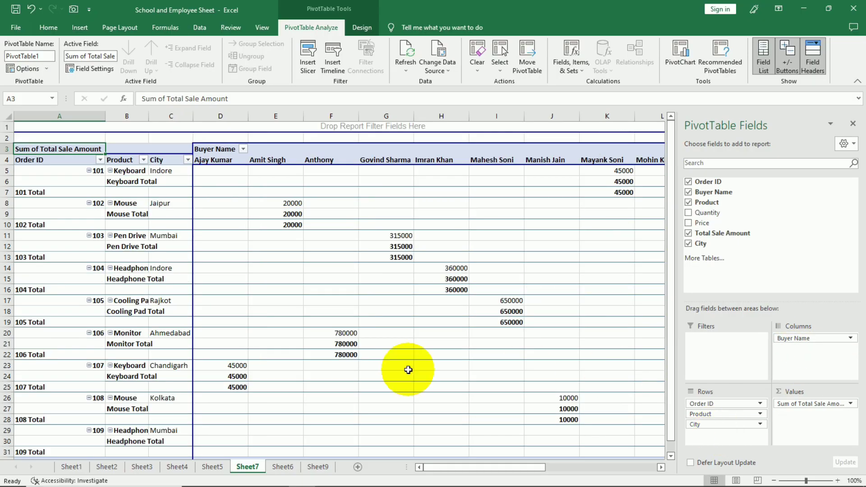
Filter the PivotTable's City field to Ahmedabad only and undo the filter.
left_click(187, 160)
left_click(80, 264)
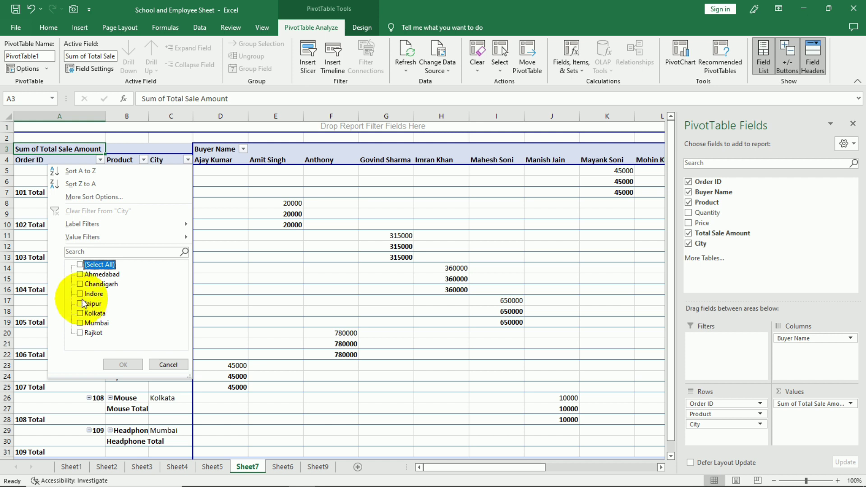
left_click(80, 274)
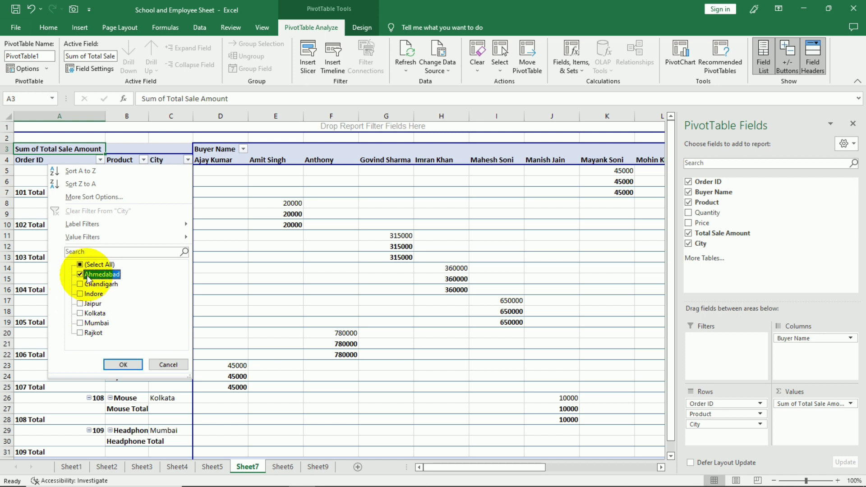
left_click(129, 361)
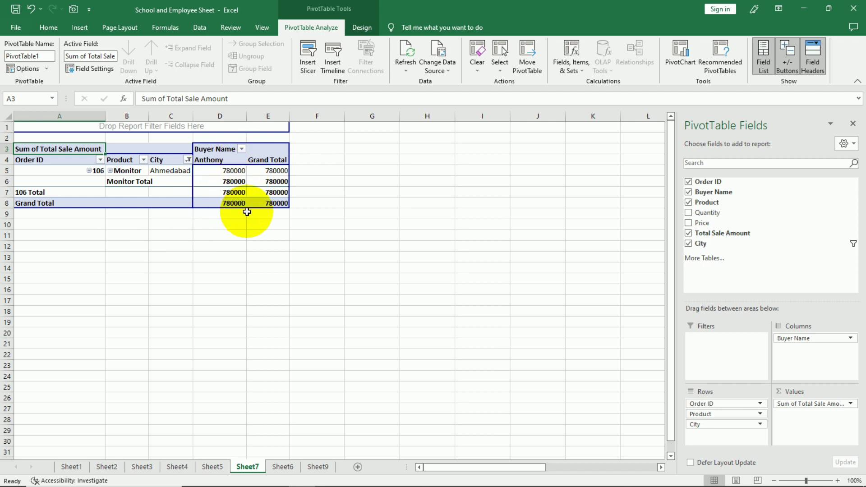
key("ctrl+z")
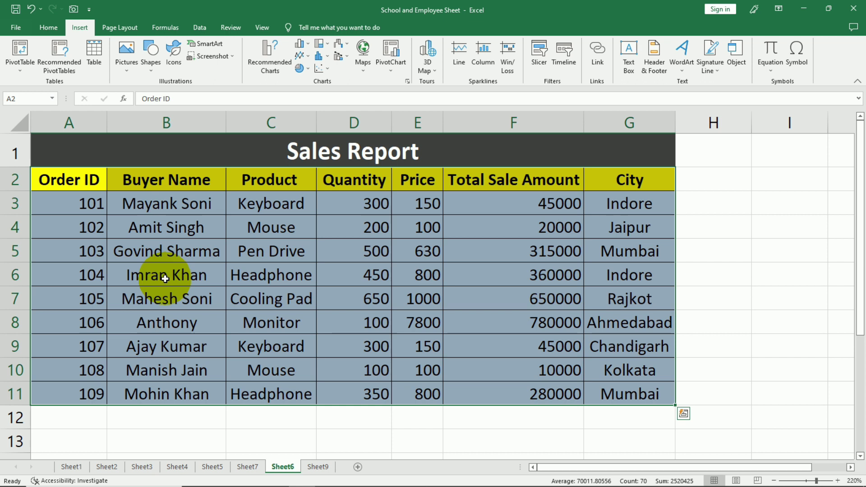
Insert the recommended PivotTable Sum of Order ID by City from the Sales Report range A2:G11.
left_click_drag(75, 176, 629, 393)
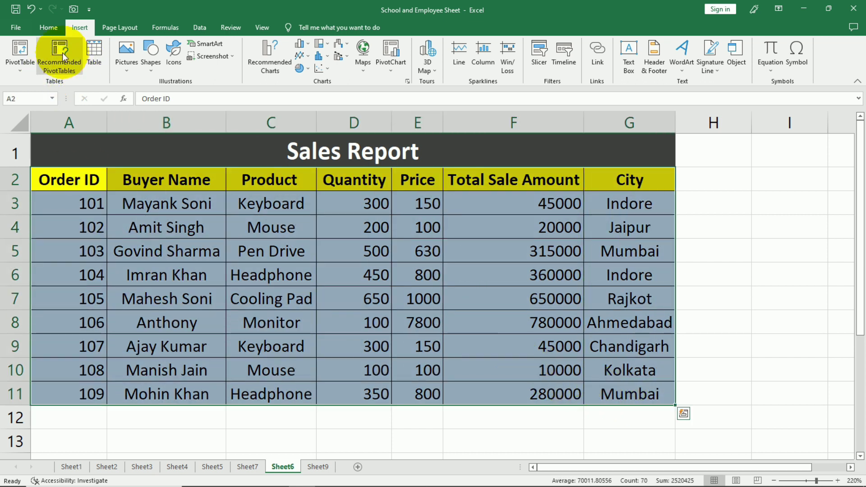
left_click(62, 53)
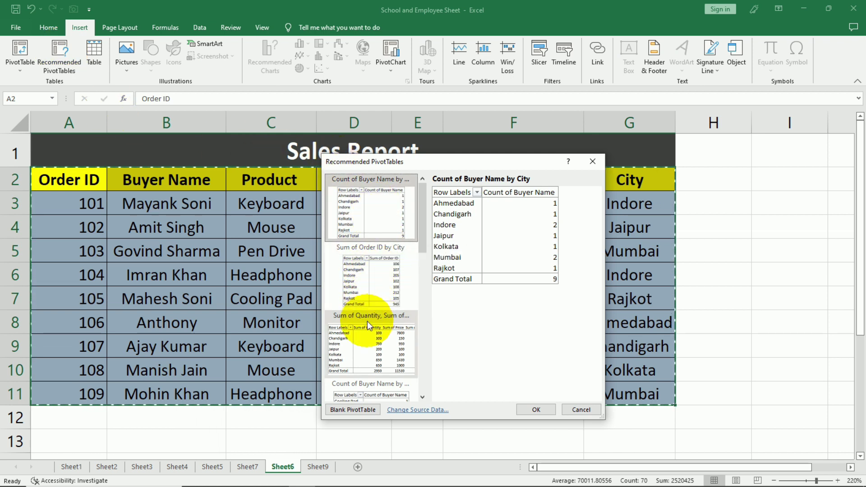
left_click(370, 293)
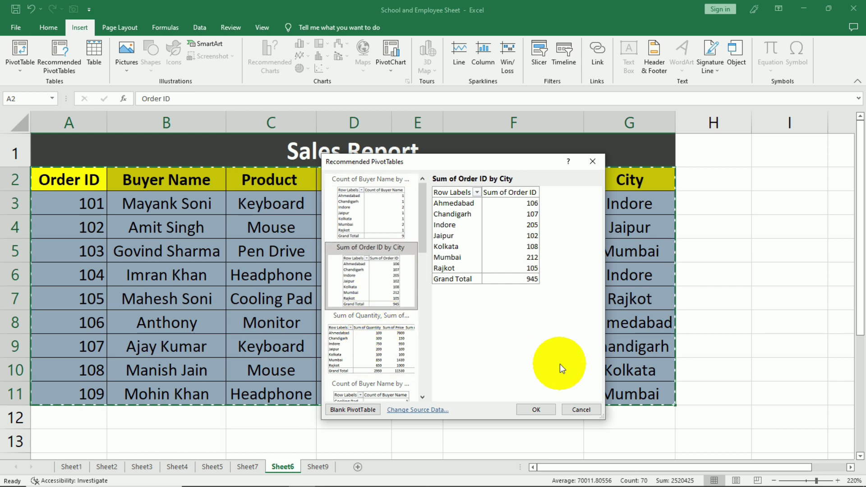
left_click(547, 410)
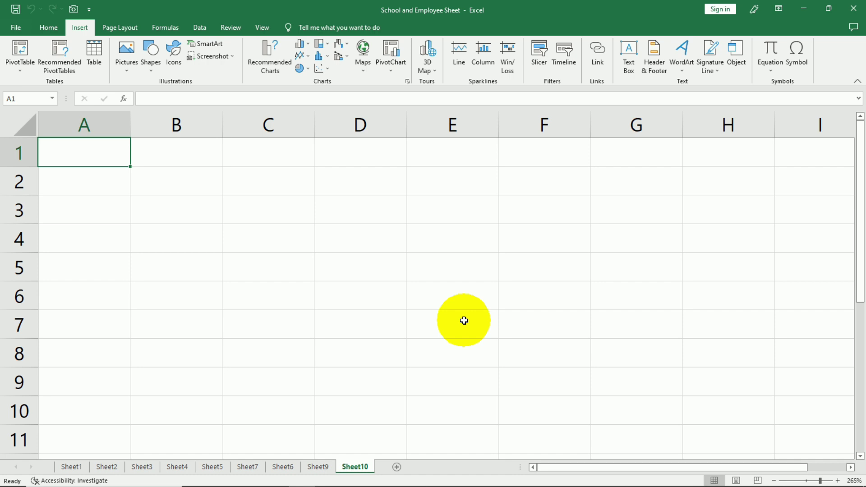
Enter the headers Name, Q, R and Total AMT in cells A1 to D1 of Sheet10.
type("Name")
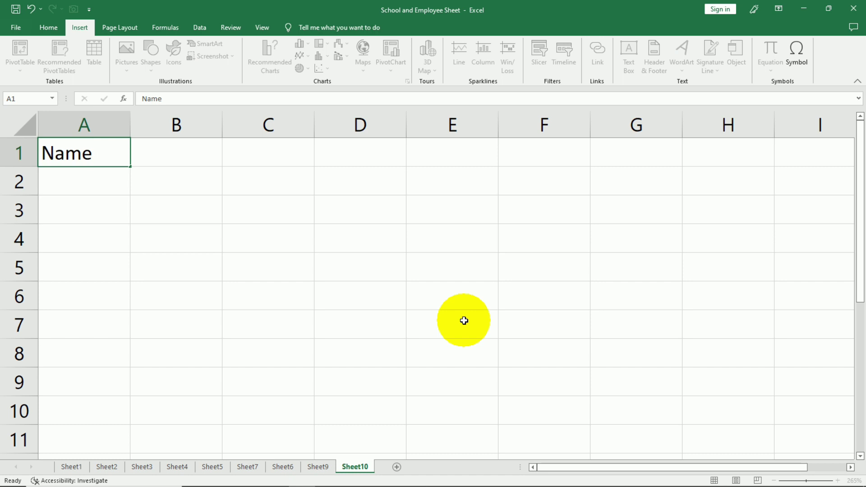
key("Tab")
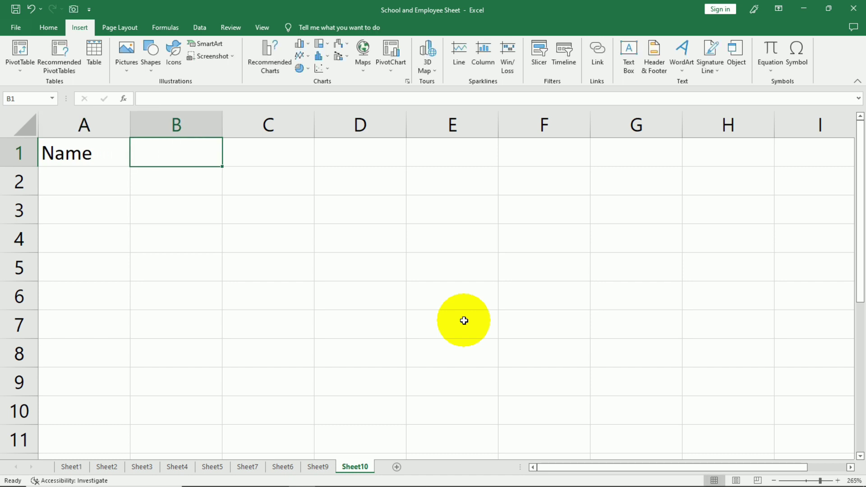
type("Q")
key("Tab")
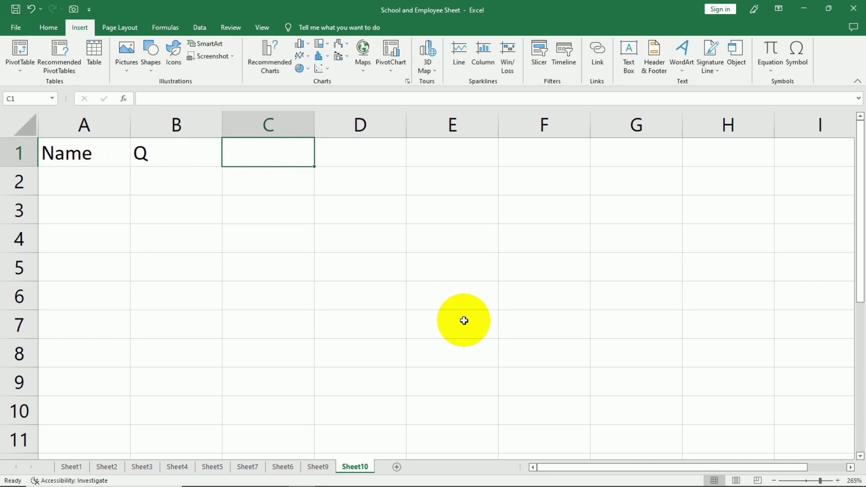
type("R")
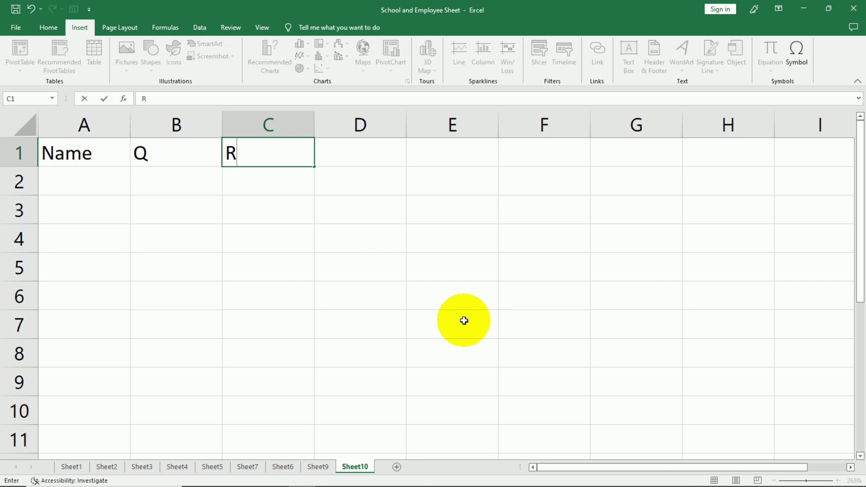
key("Tab")
type("Total")
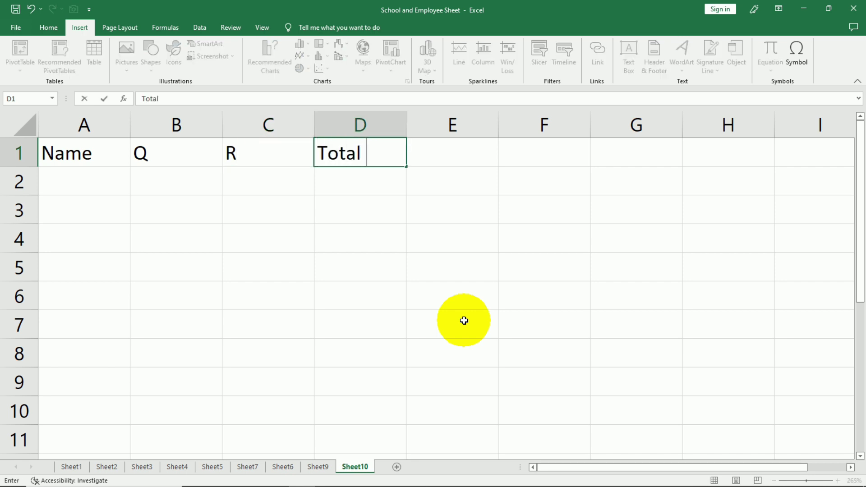
type(" AMT")
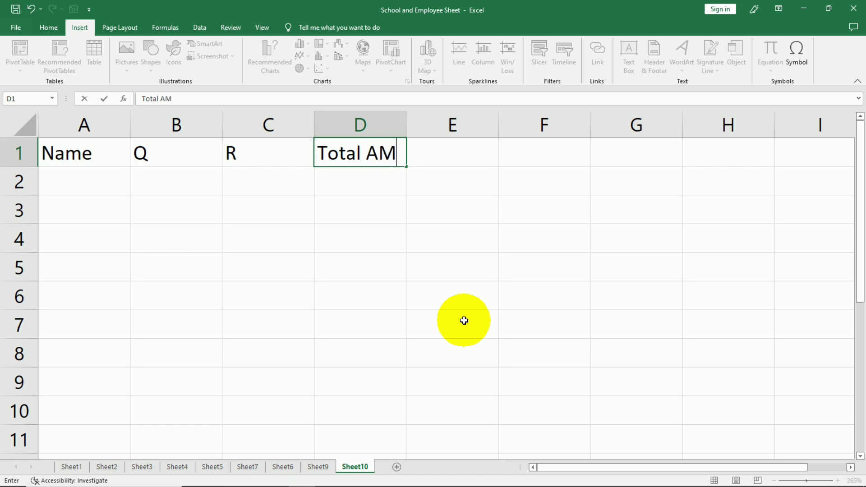
key("Return")
Fill the first data row with A in A2, 5 in B2 and 500 in C2.
key("Left")
key("Left")
key("Left")
key("Right")
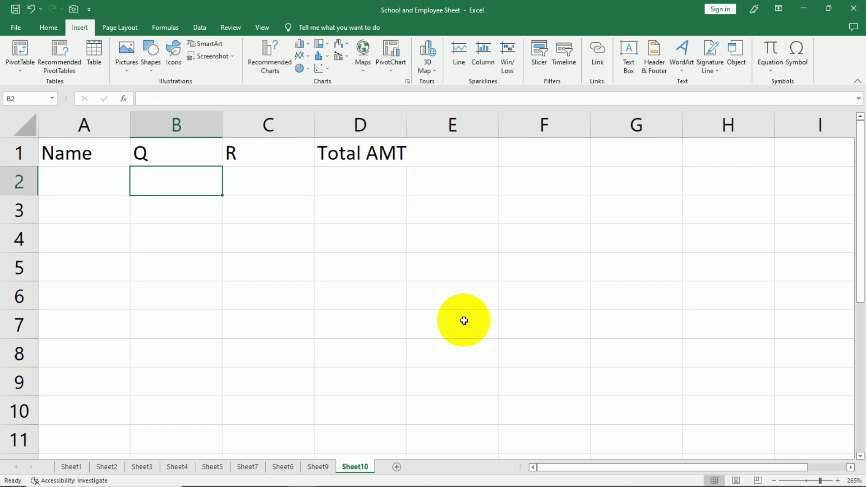
key("Left")
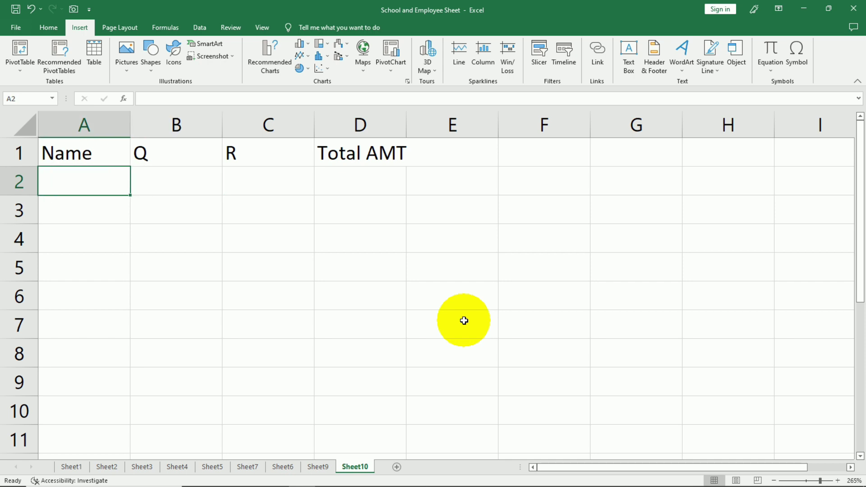
type("A")
key("Right")
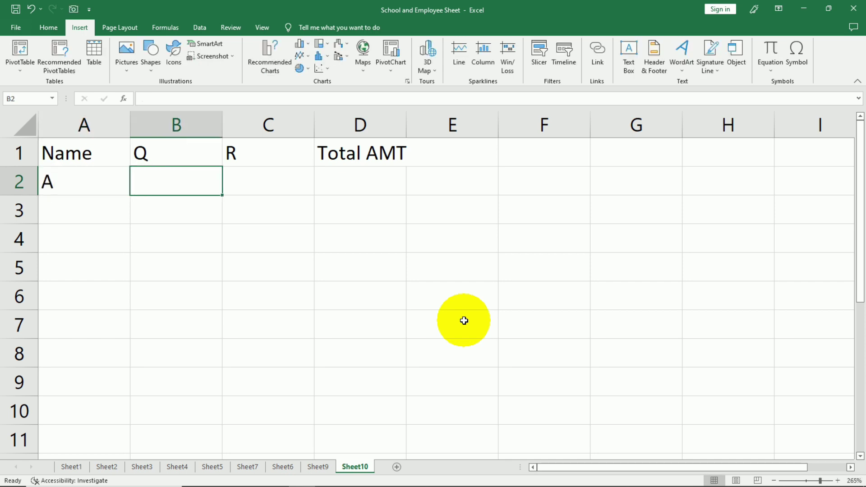
type("5")
key("Right")
type("500")
key("Right")
Enter the formula =B2*C2 in cell D2 to compute the total amount.
type("=")
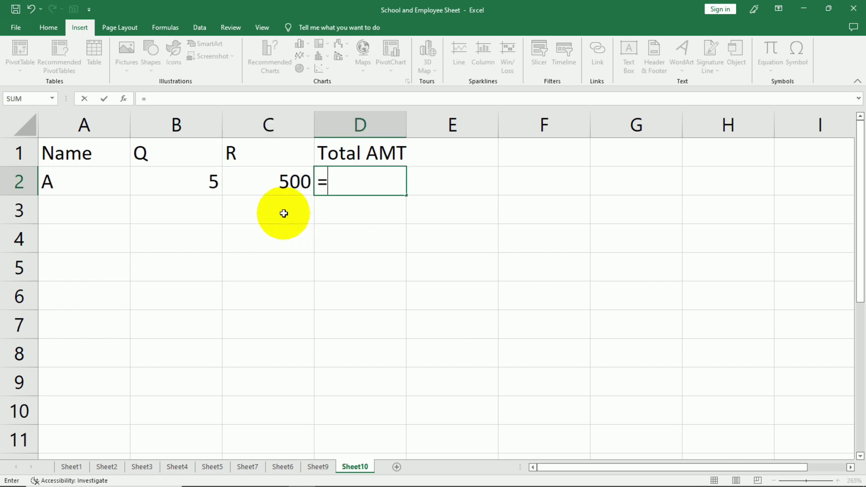
left_click(200, 189)
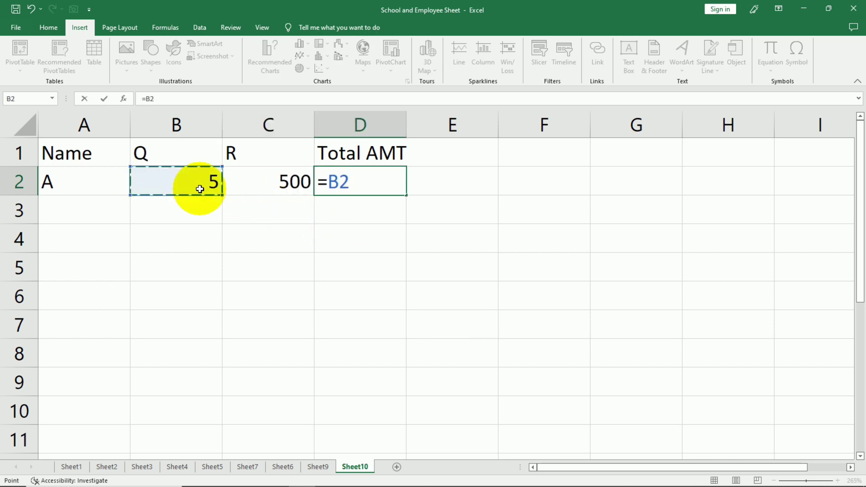
type("*")
left_click(250, 185)
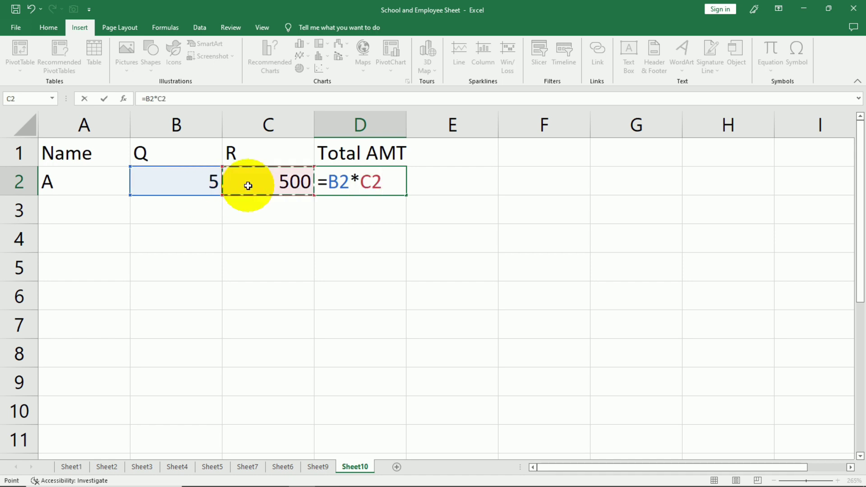
key("Return")
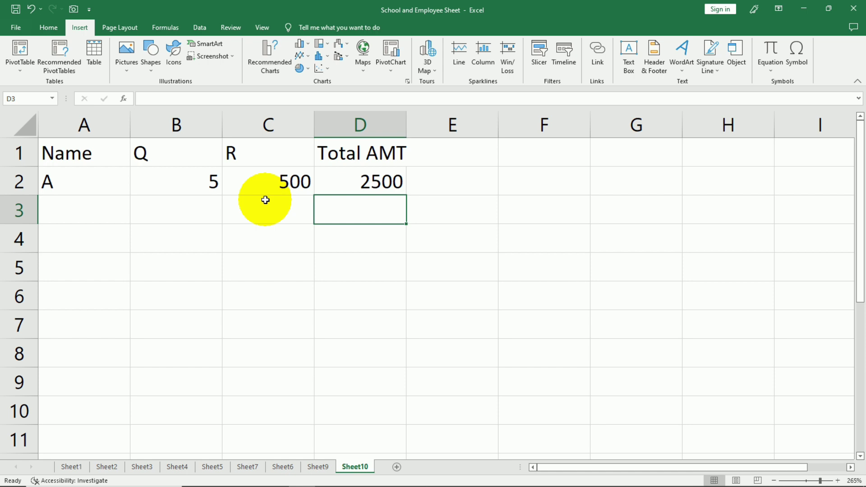
Fill the second data row with B in A3, 3 in B3 and 300 in C3.
left_click(110, 216)
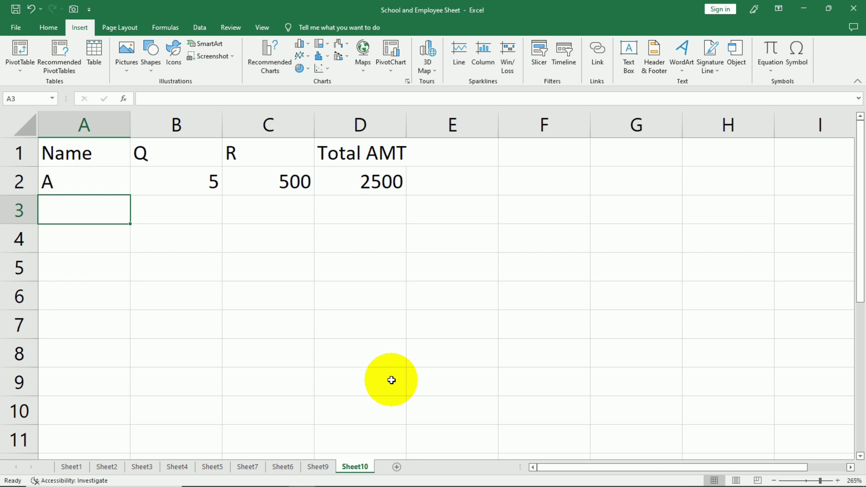
type("B")
key("Tab")
type("3")
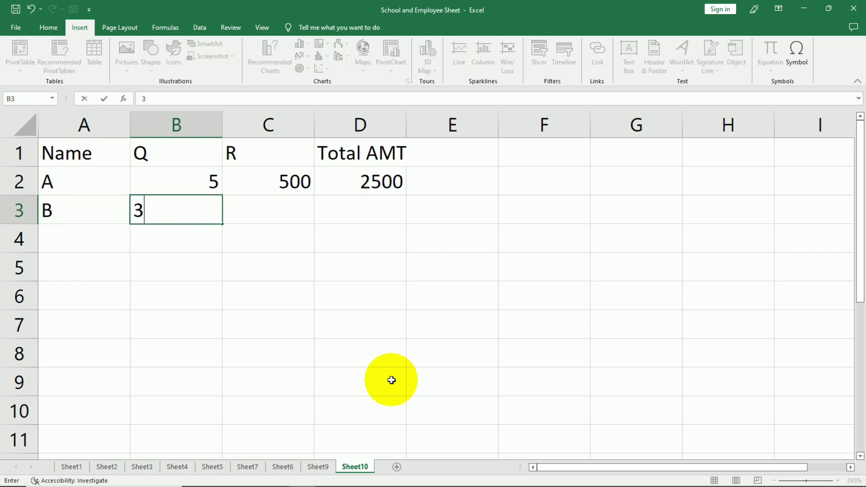
key("Tab")
type("300")
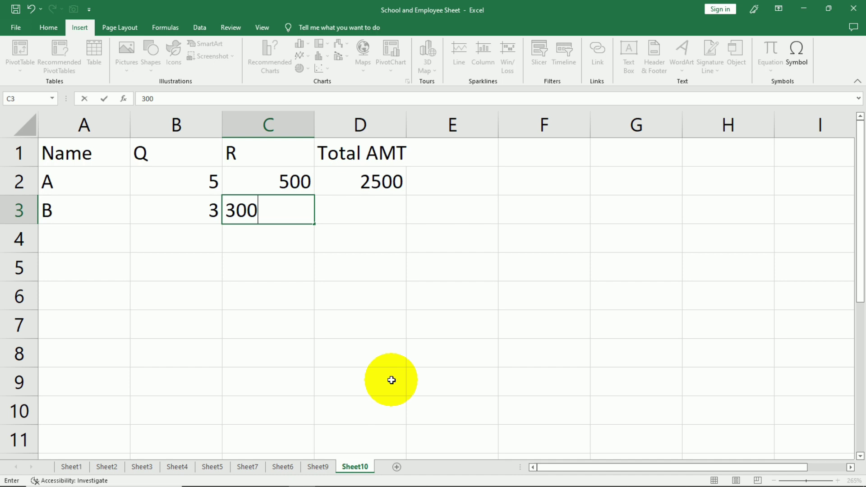
key("Tab")
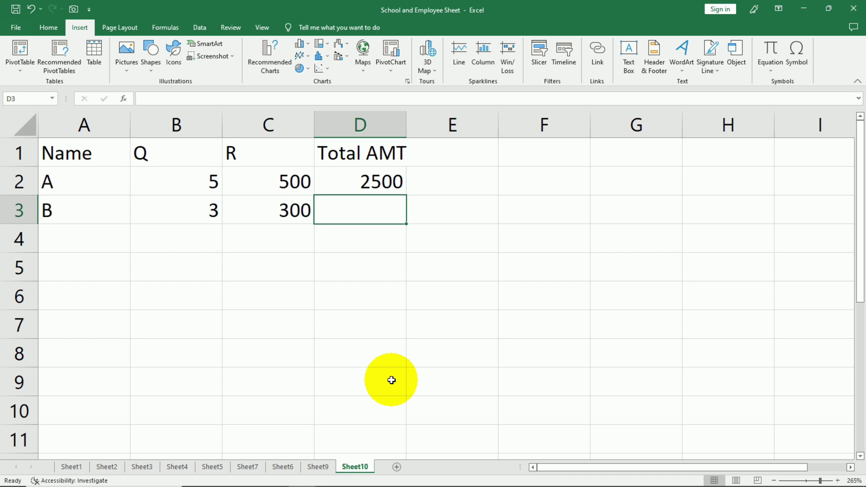
Copy the total amount formula from D2 down to D3 and check the copied formula.
left_click(381, 180)
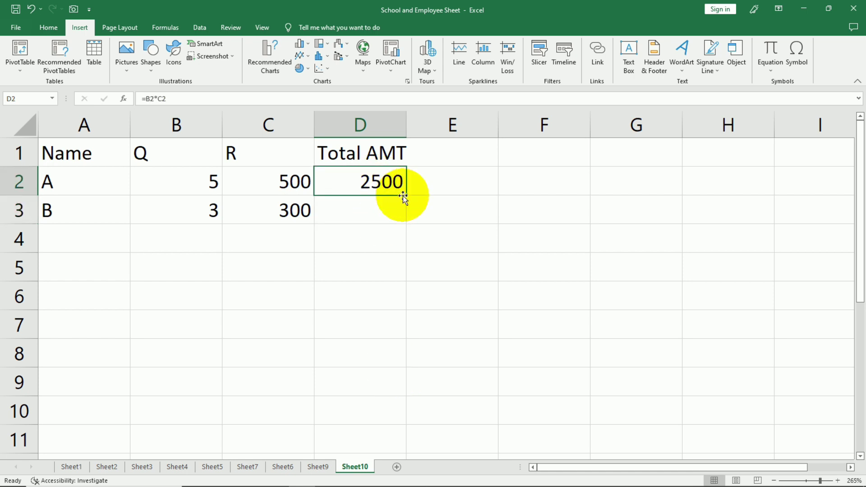
left_click_drag(407, 195, 408, 216)
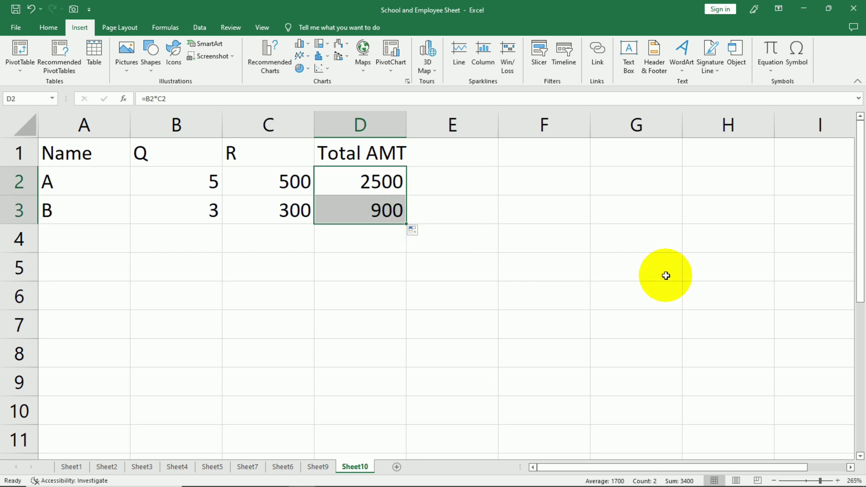
left_click(418, 227)
left_click(374, 209)
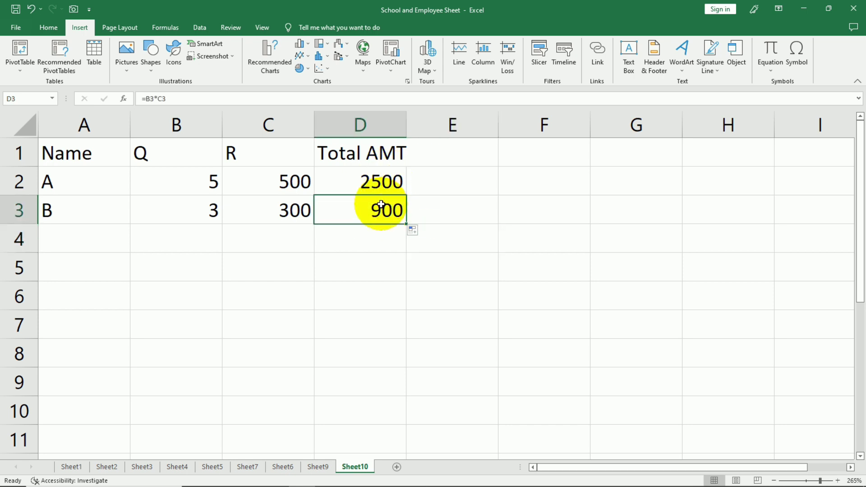
left_click(365, 242)
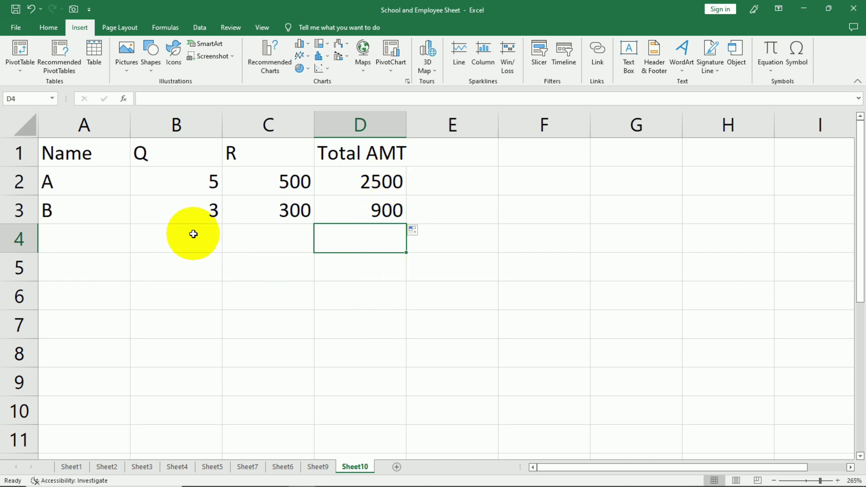
Convert the range A1:D3 into a table with headers.
left_click_drag(64, 155, 371, 204)
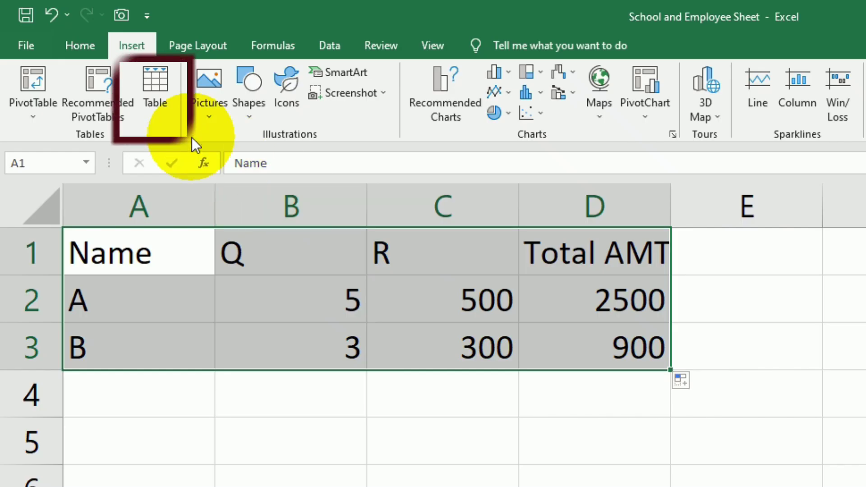
left_click(94, 53)
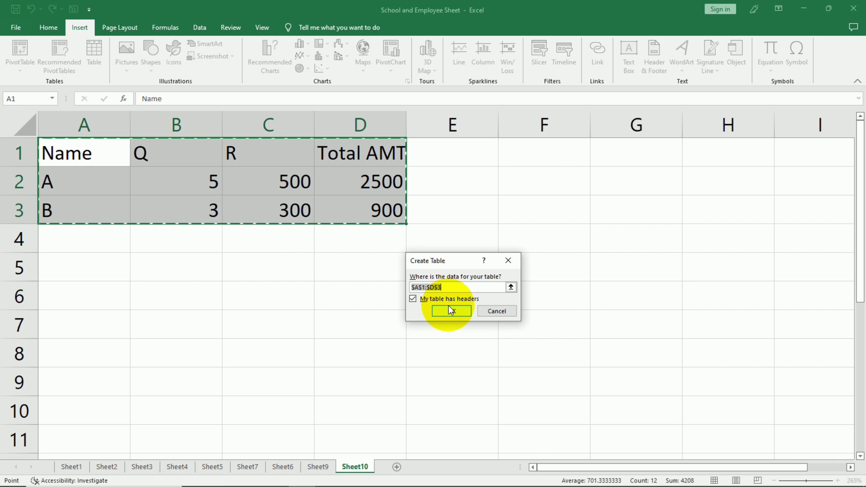
left_click(444, 311)
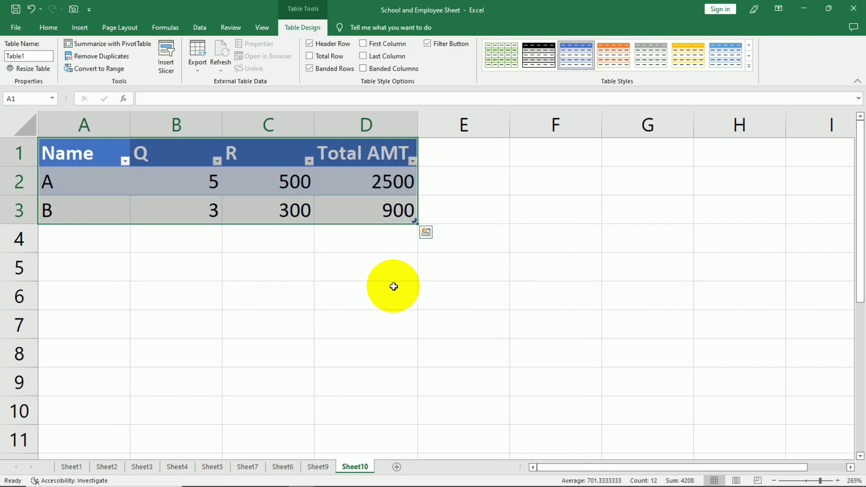
Add a row directly below the table with Name C, Q 2 and R 500.
left_click(110, 240)
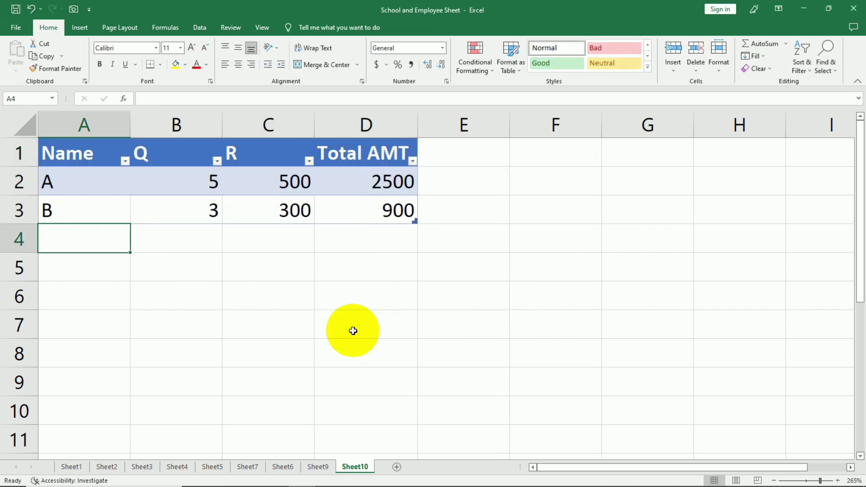
type("C")
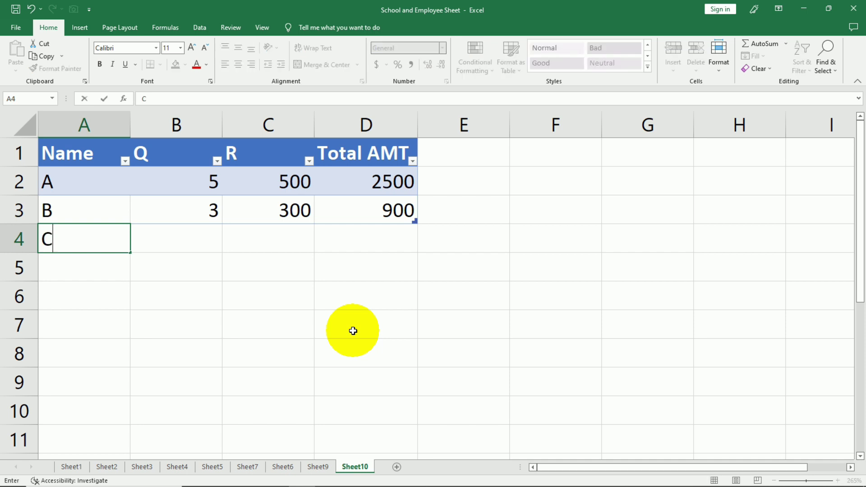
key("Tab")
type("2")
key("Tab")
type("500")
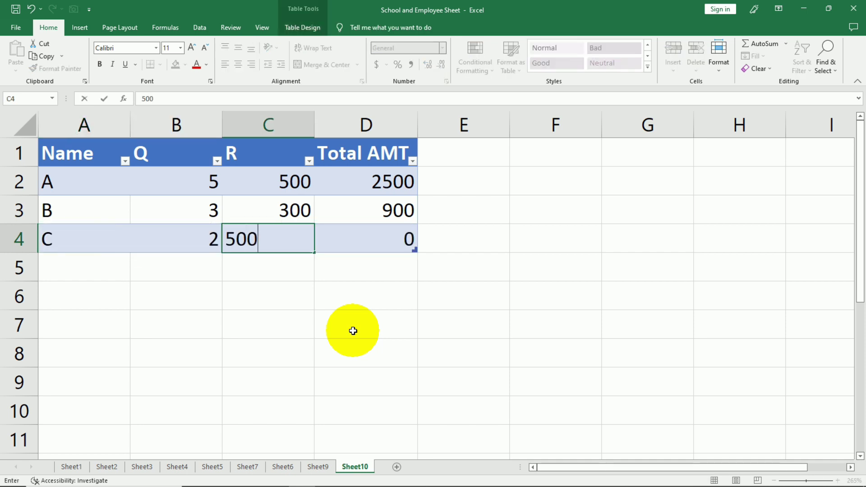
key("Tab")
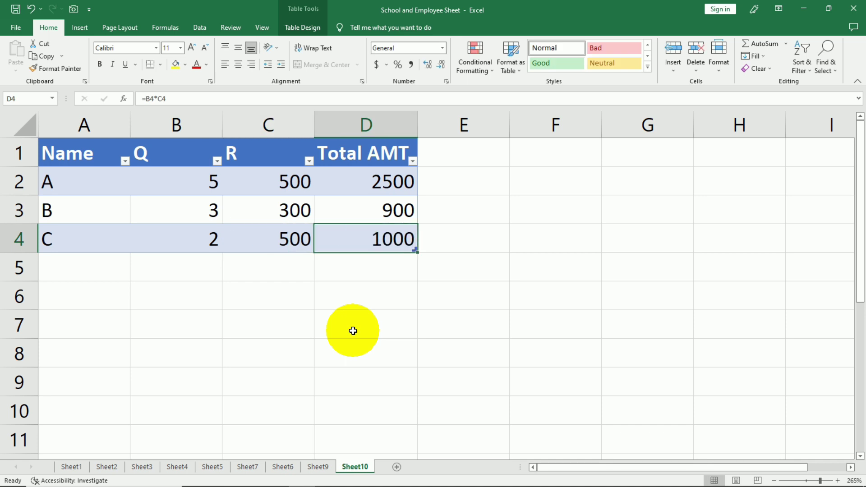
key("Return")
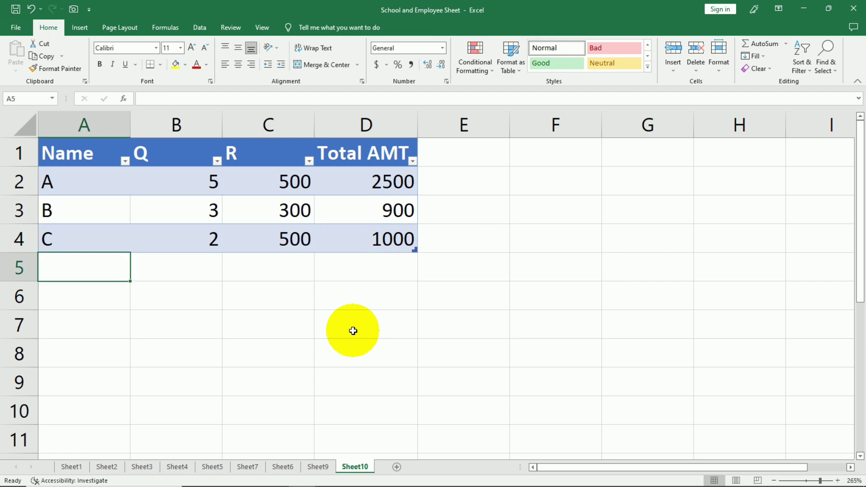
Add another row to the table with Name D, Q 5 and R 6.
type("D")
key("Tab")
type("5")
key("Tab")
type("6")
key("Tab")
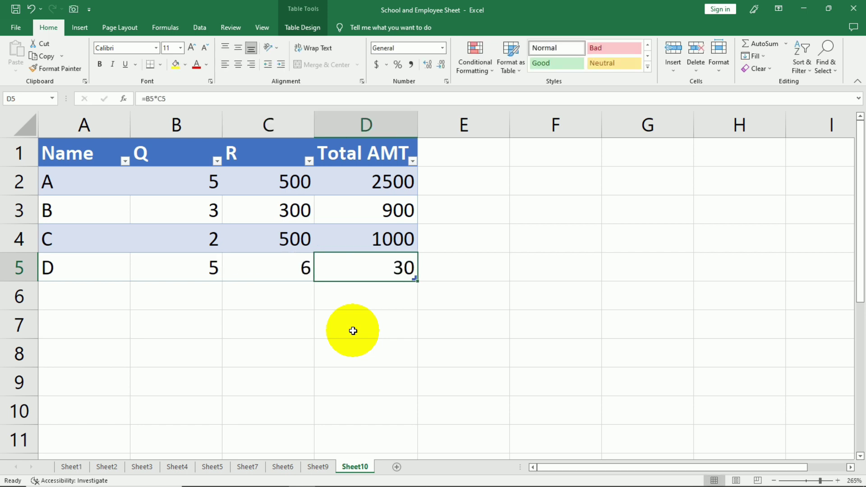
left_click(79, 27)
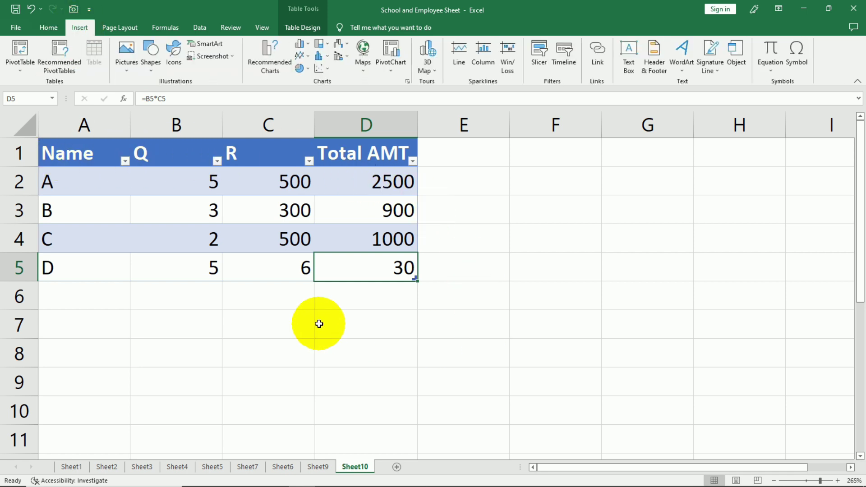
left_click(412, 161)
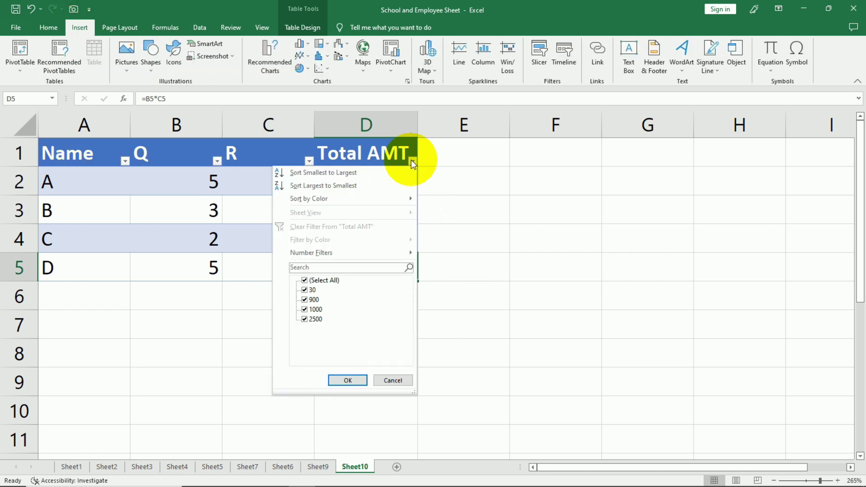
left_click(411, 161)
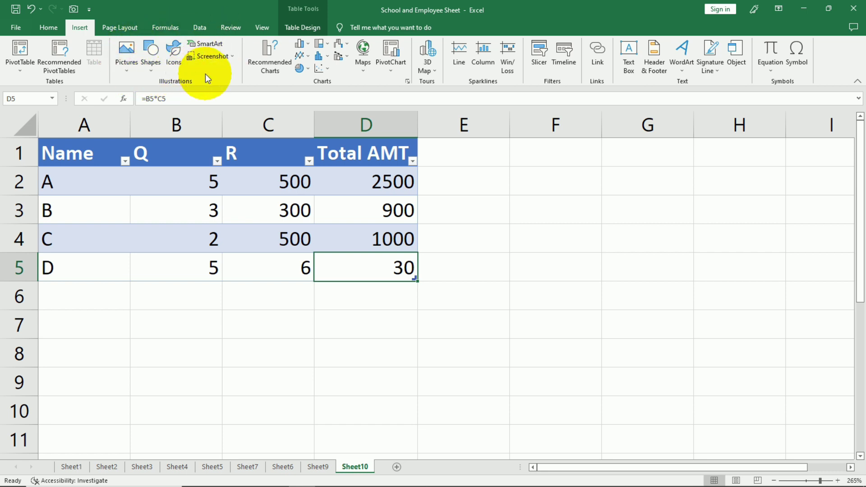
left_click(129, 63)
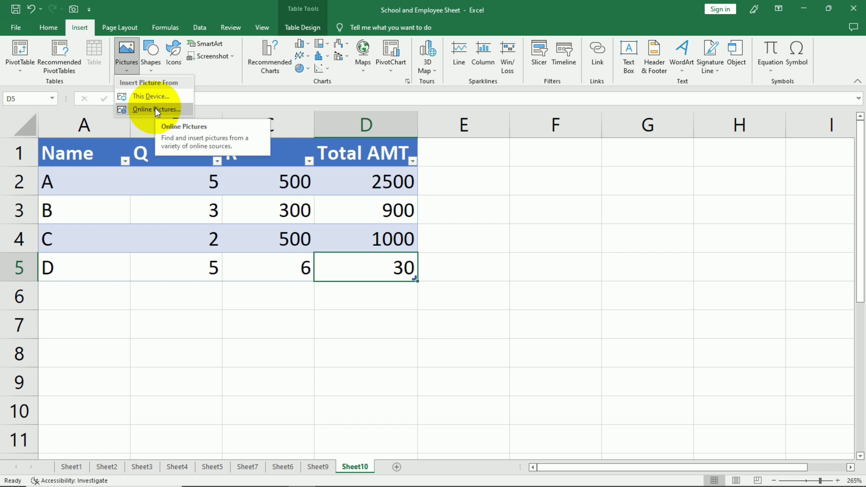
left_click(123, 67)
left_click(123, 67)
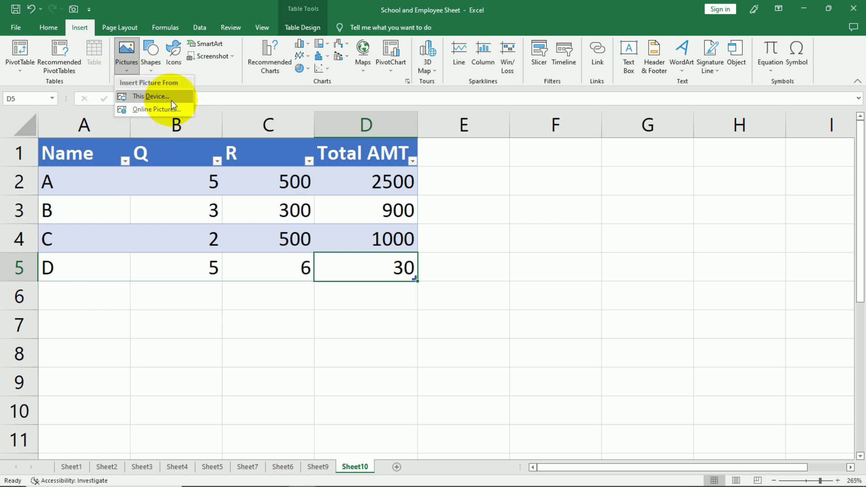
Draw an explosion shape about 1.09" high and 1.11" wide in the empty area beside the table.
left_click(158, 70)
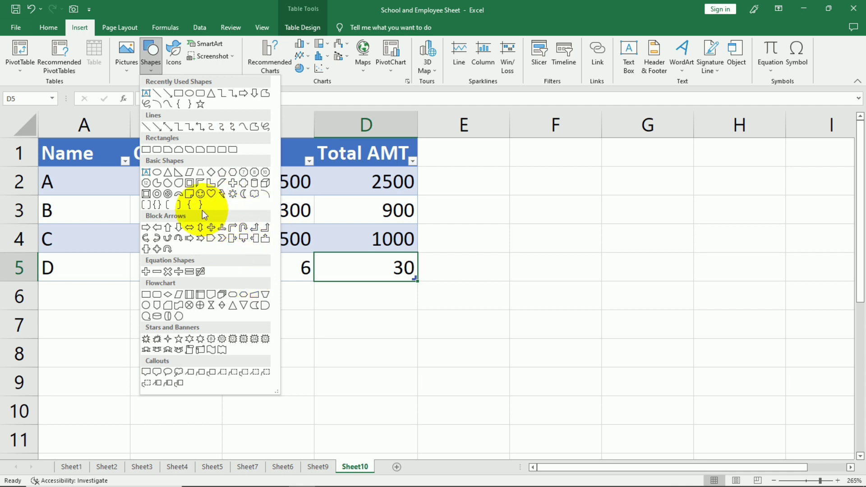
left_click(146, 339)
left_click_drag(466, 169, 618, 320)
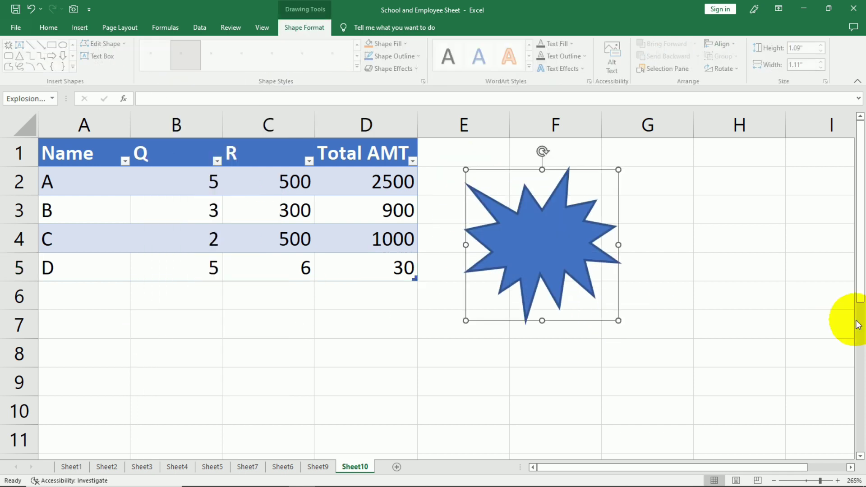
left_click_drag(523, 241, 500, 256)
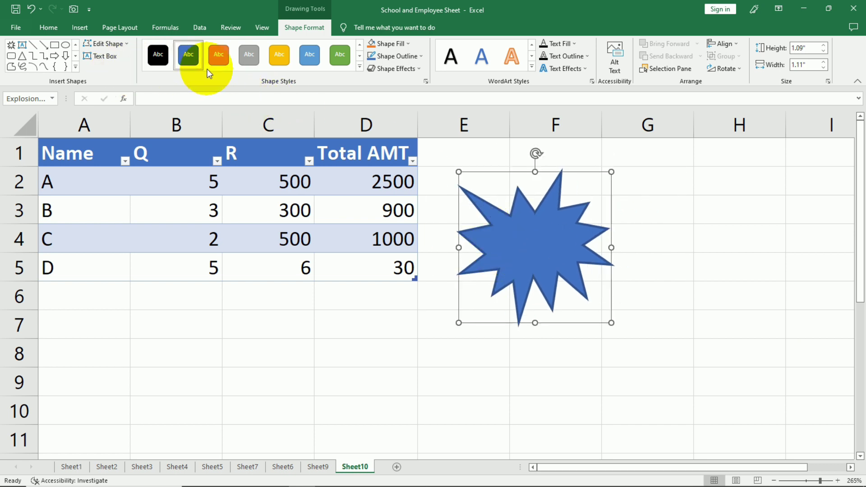
left_click(559, 245)
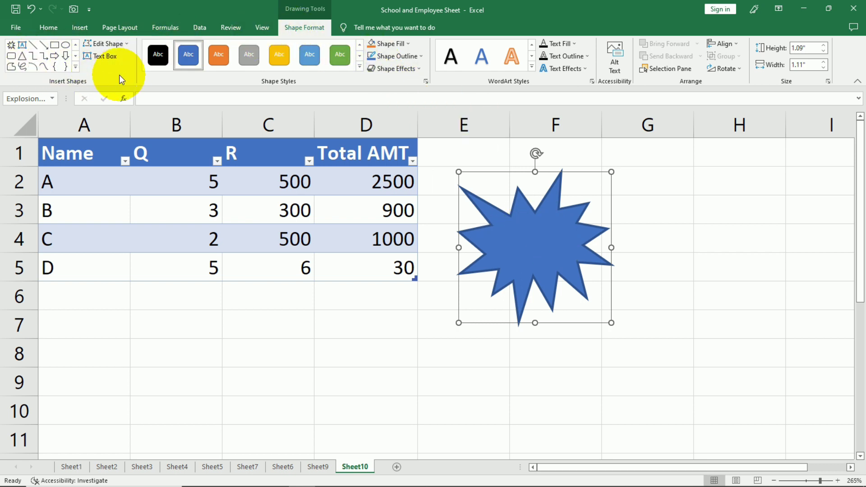
left_click(524, 220)
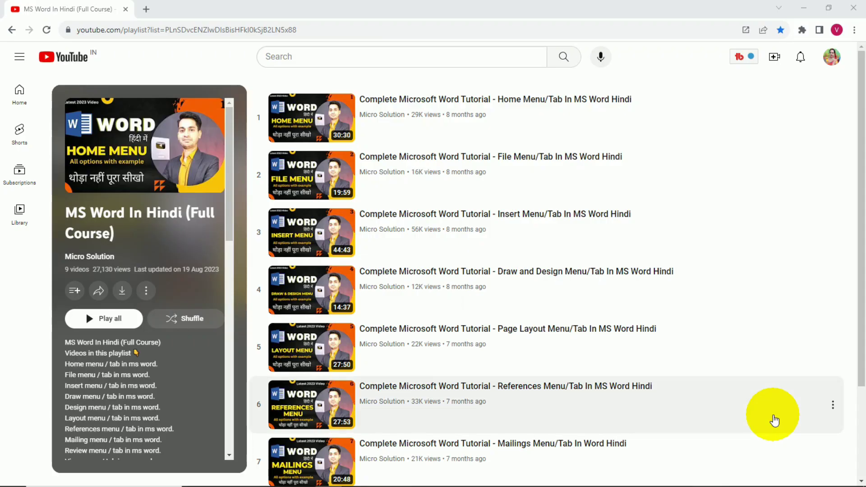
Delete the explosion shape beside the table.
scroll(774, 421, "down", 3)
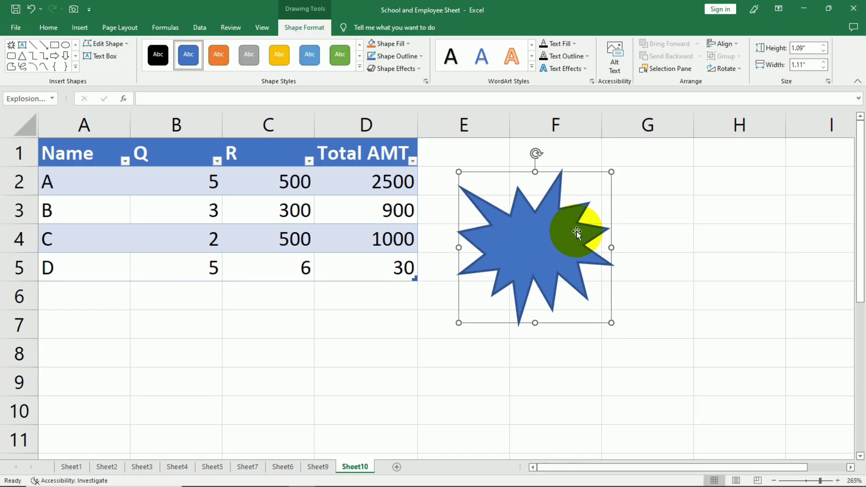
left_click(78, 28)
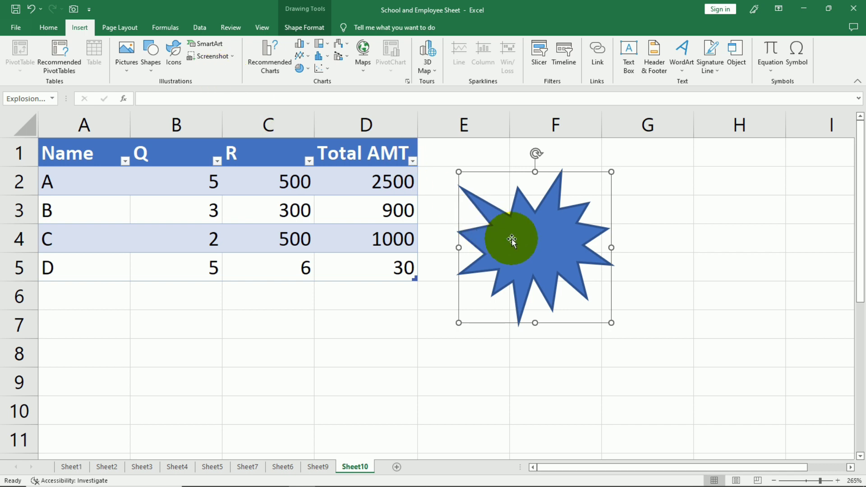
key("Delete")
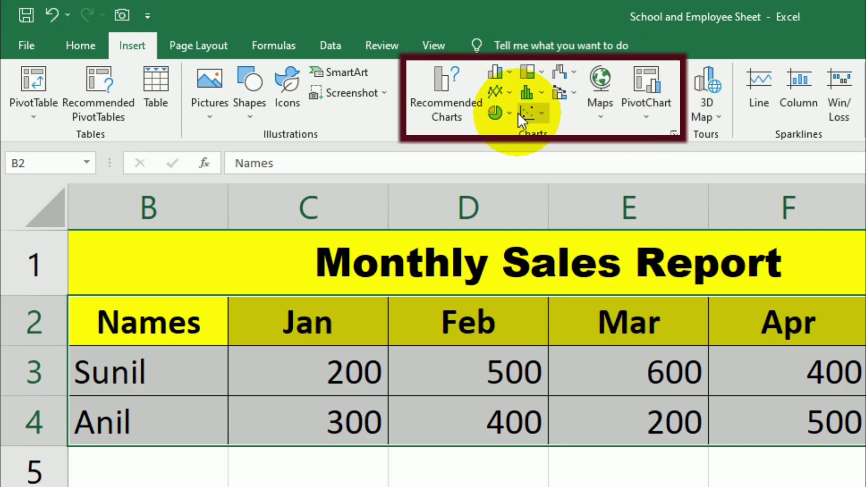
Insert a Clustered Column chart from the selected Monthly Sales Report data and shrink it to fit the visible sheet area.
left_click(505, 72)
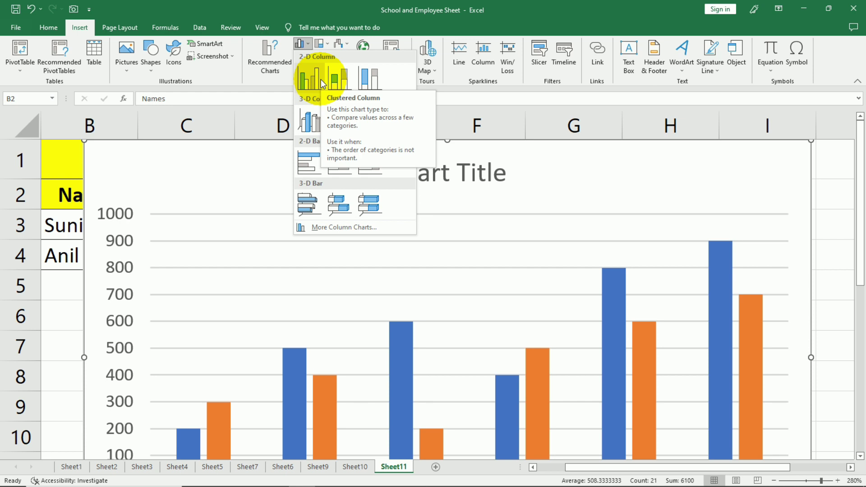
left_click(320, 79)
left_click_drag(85, 141, 253, 248)
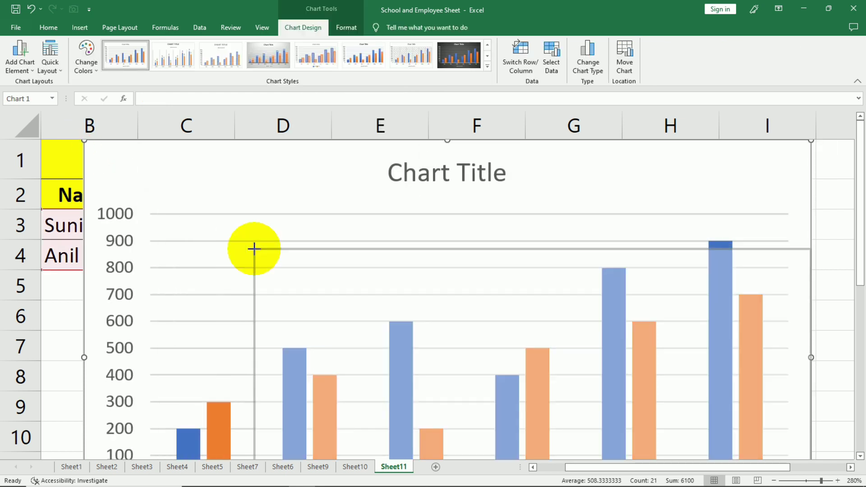
left_click_drag(254, 249, 359, 306)
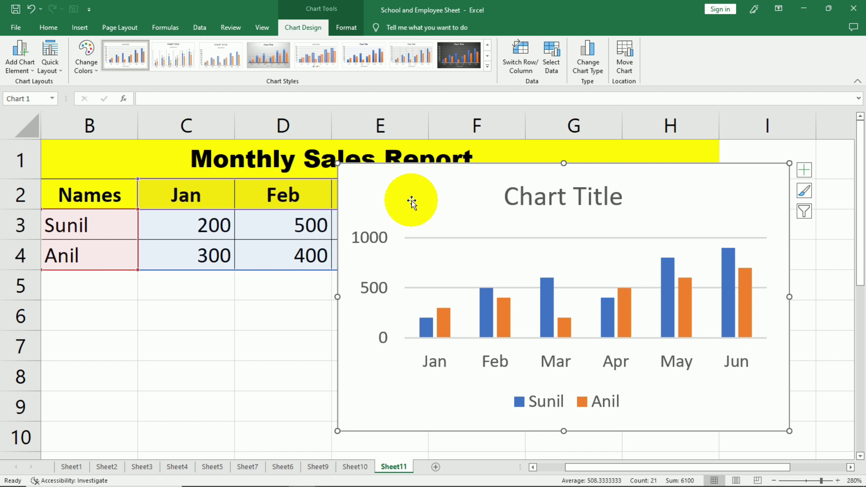
Reposition the column chart to compare it with the monthly sales figures, and finally remove it from the sheet.
left_click_drag(442, 193, 420, 226)
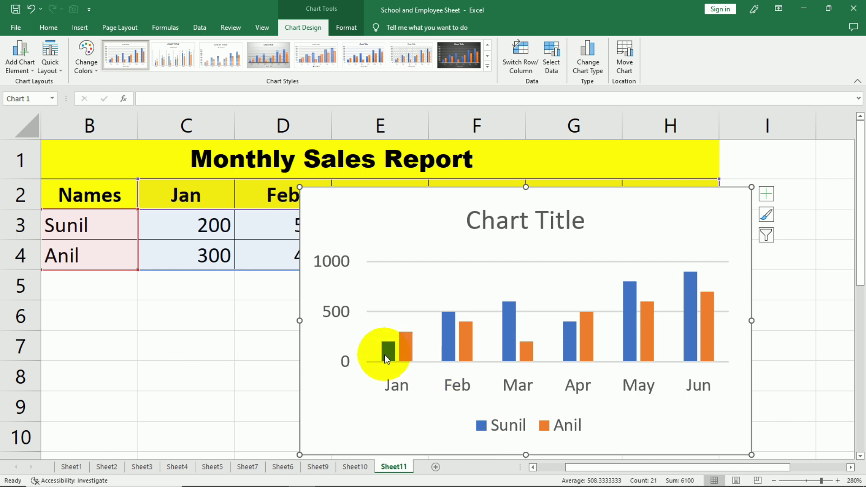
left_click_drag(378, 217, 381, 289)
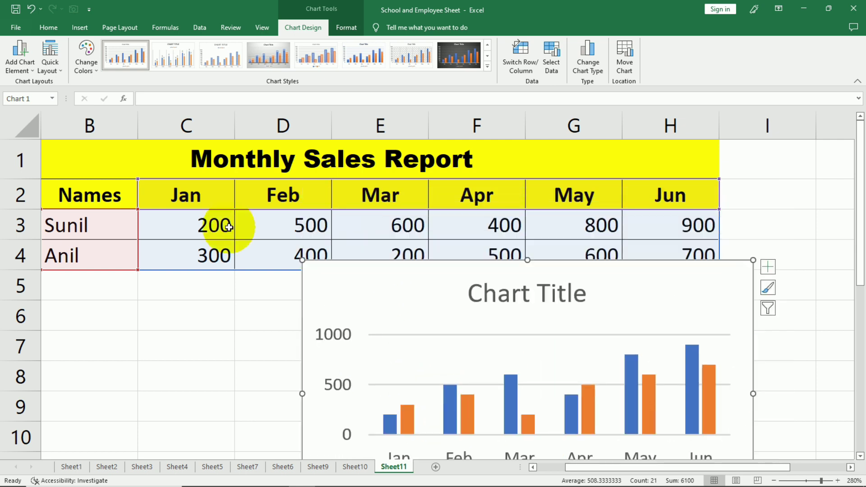
left_click_drag(406, 296, 396, 176)
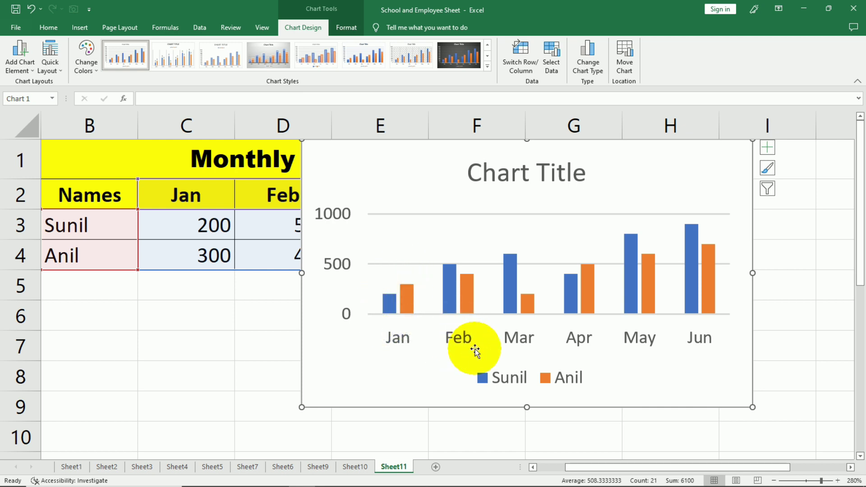
left_click_drag(441, 155, 506, 187)
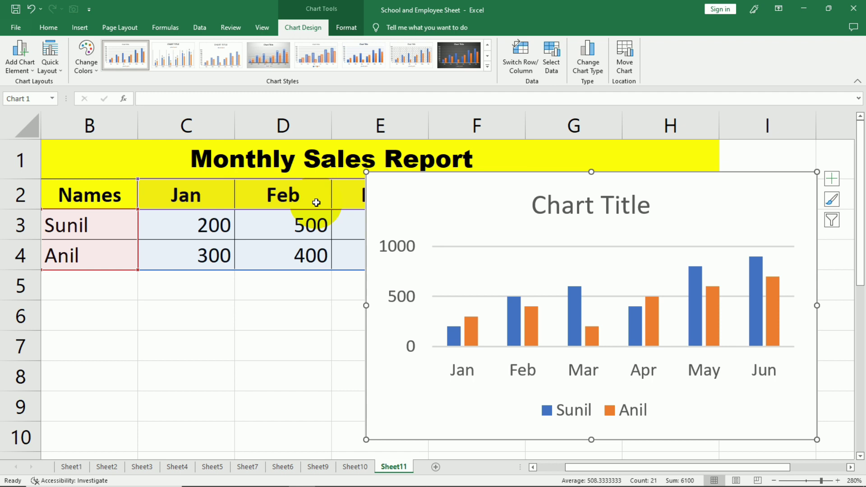
key("Delete")
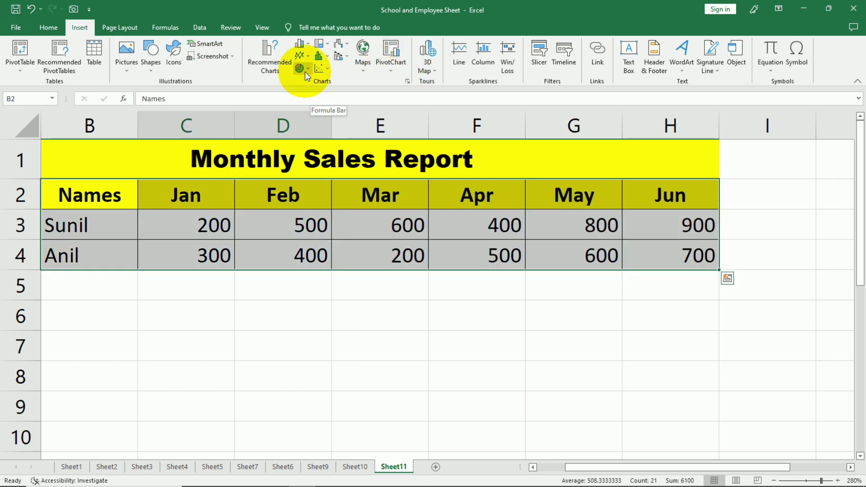
left_click(305, 56)
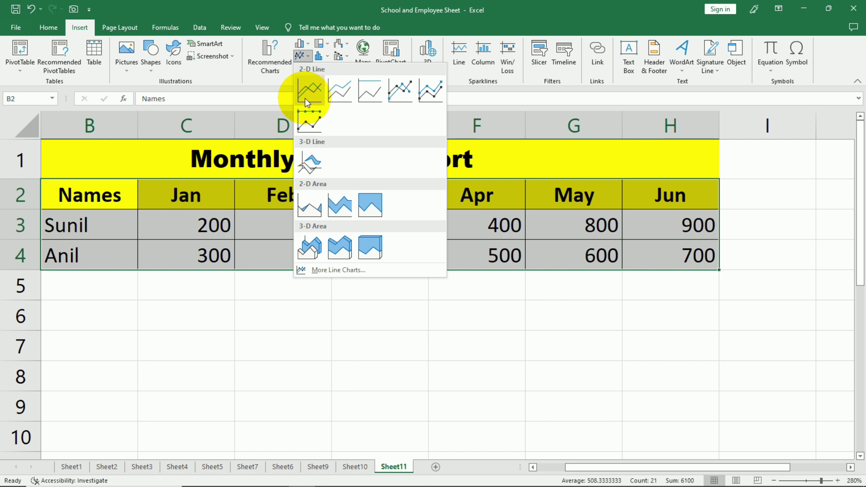
left_click(271, 104)
left_click(308, 68)
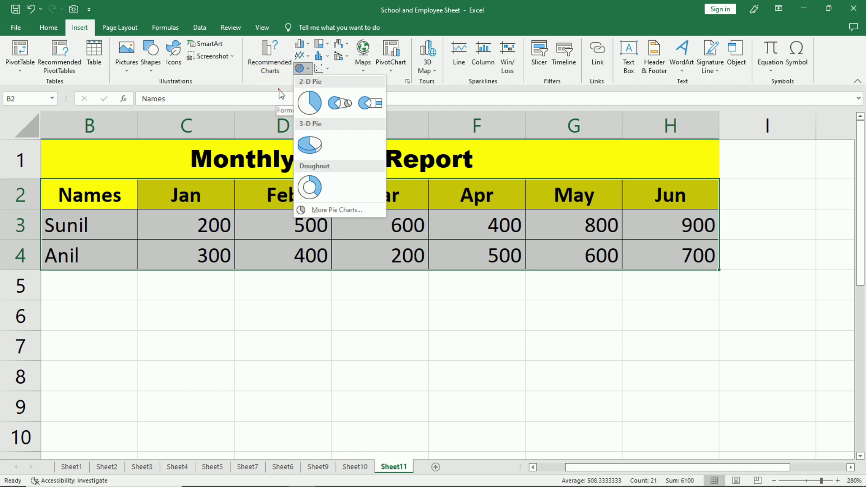
left_click(279, 90)
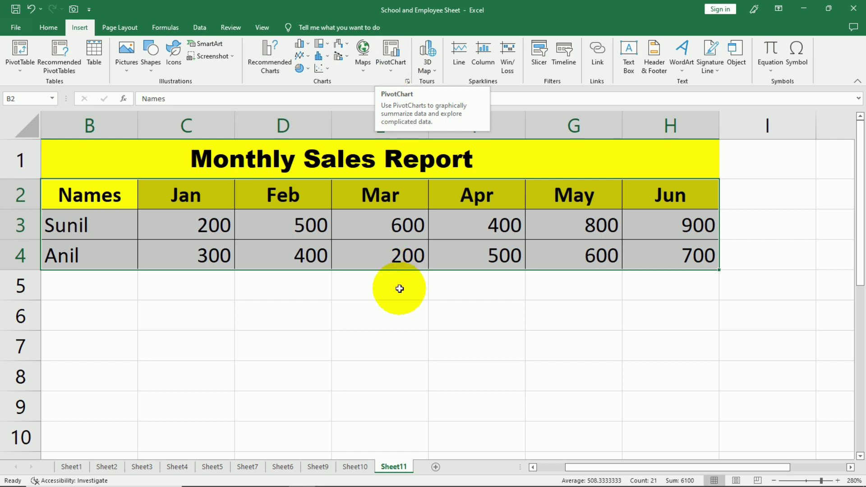
Insert a widened Clustered Column PivotChart from the PivotTable on Sheet7 and view its Buyer Name filter options.
left_click(248, 467)
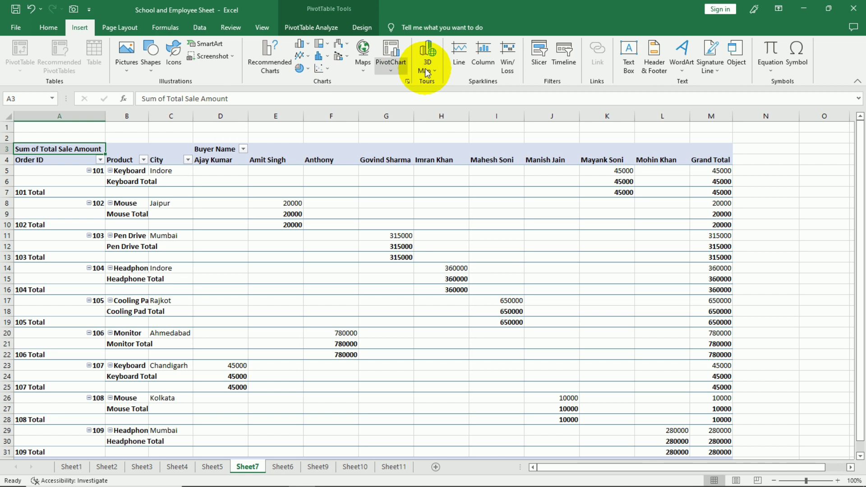
left_click(390, 54)
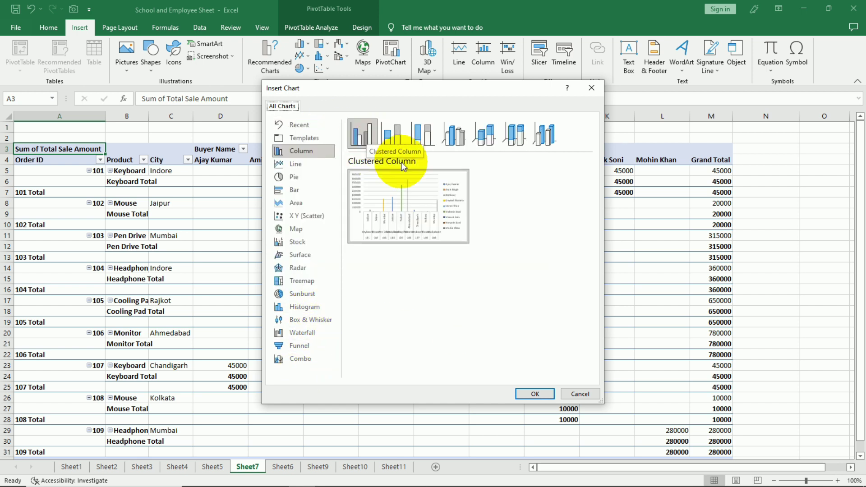
left_click(535, 393)
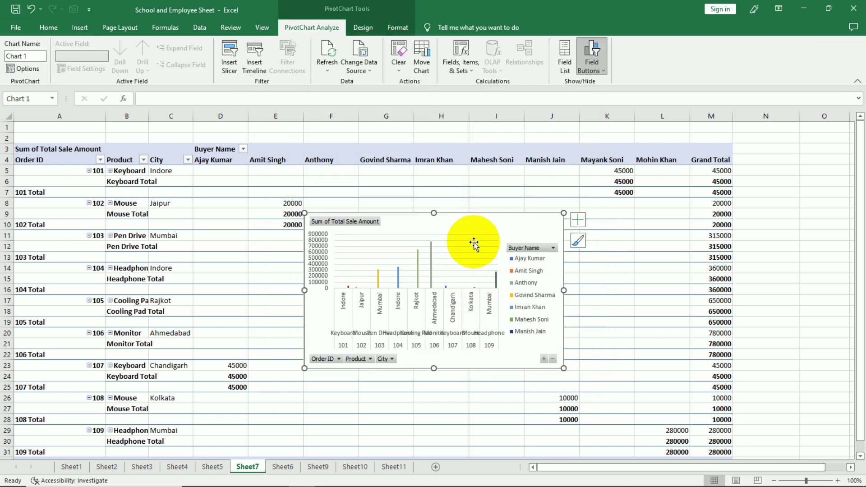
left_click_drag(304, 213, 228, 212)
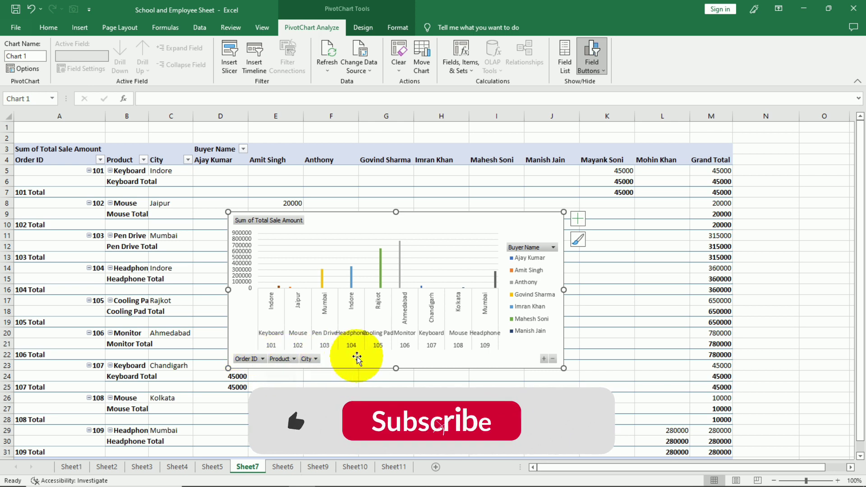
left_click(551, 247)
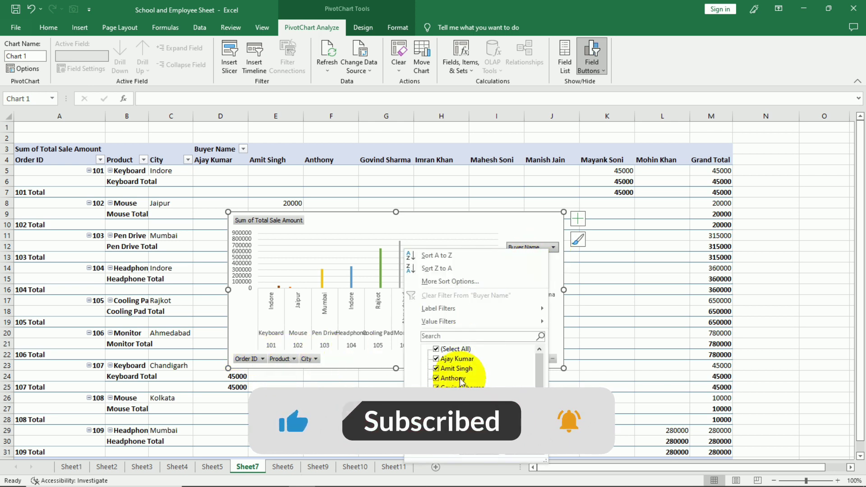
key("Escape")
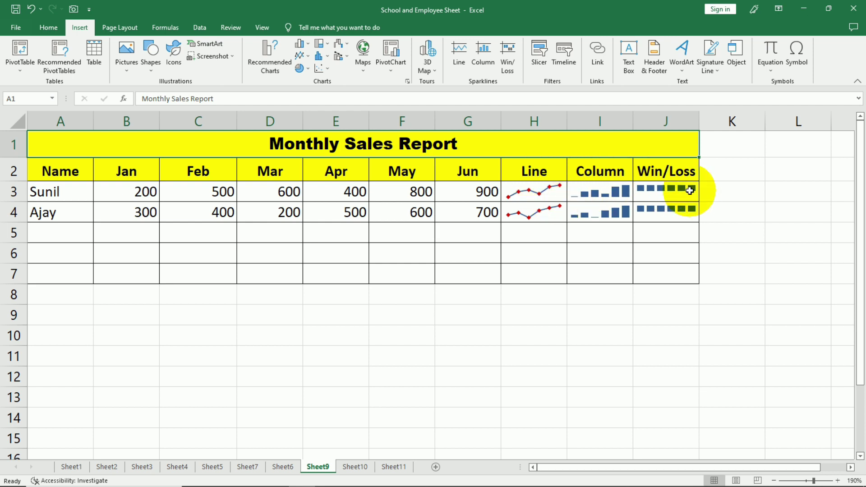
Compare the line sparkline in H3 with the Mar to Jun sales values in row 3 of Sheet9.
left_click(545, 192)
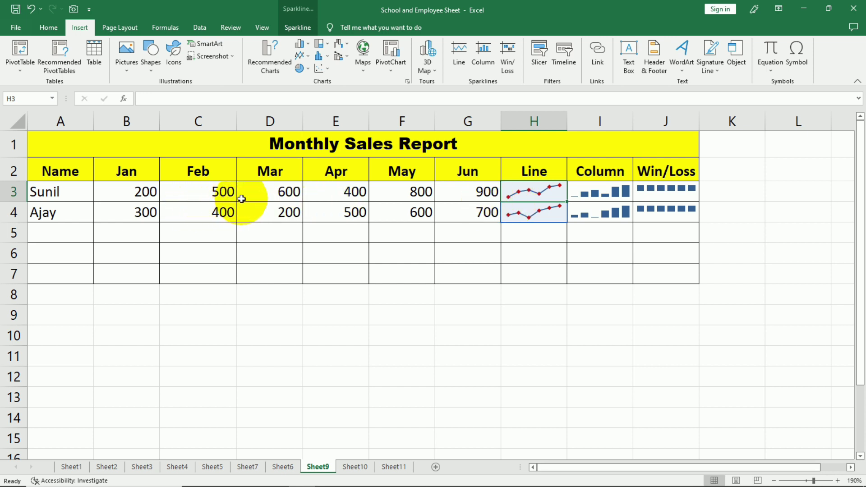
left_click(280, 194)
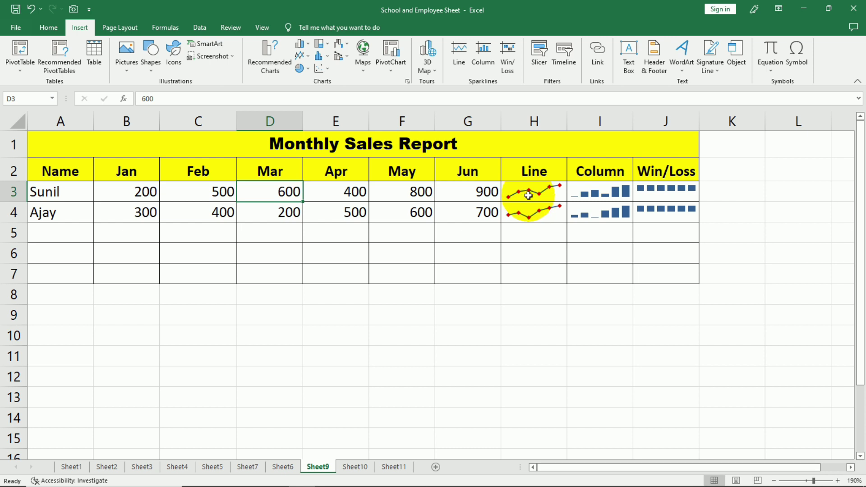
left_click(359, 194)
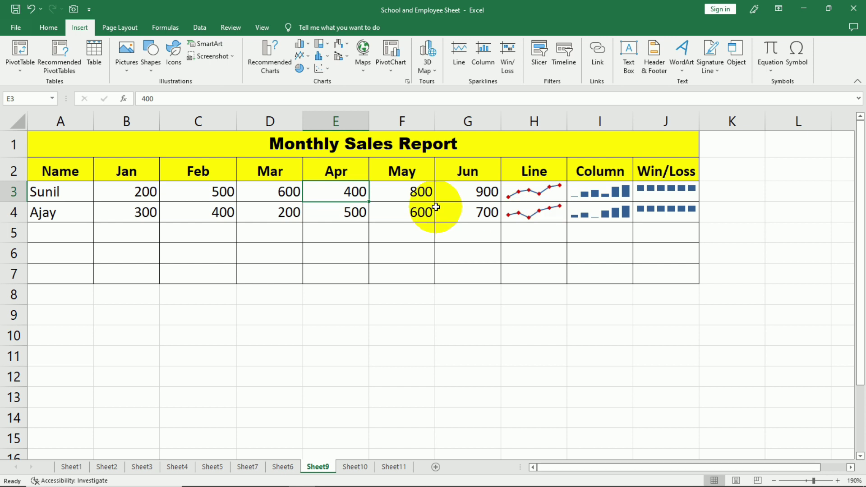
left_click(422, 193)
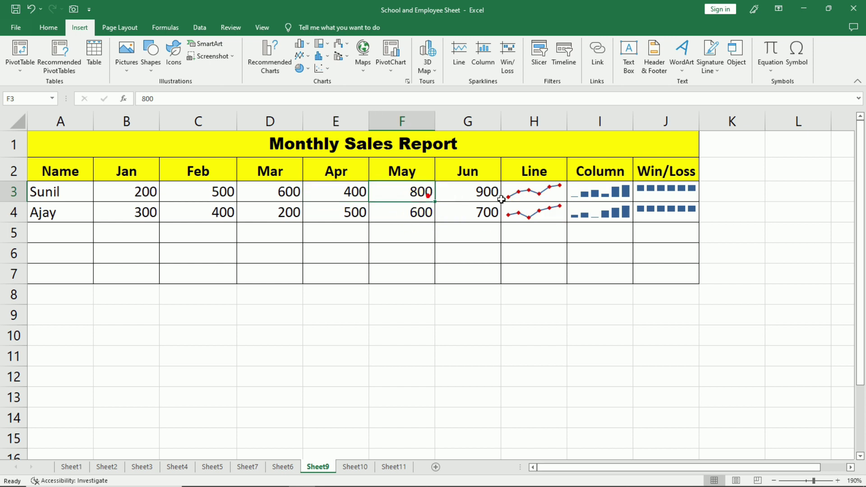
left_click(453, 194)
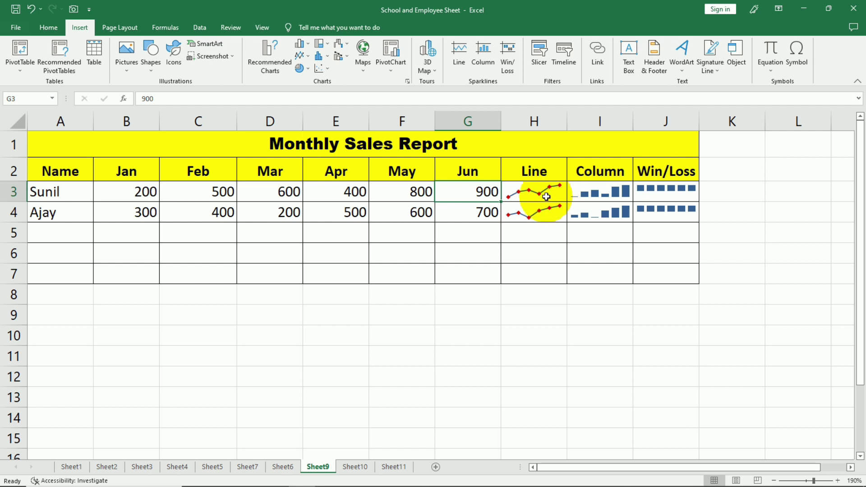
left_click(521, 232)
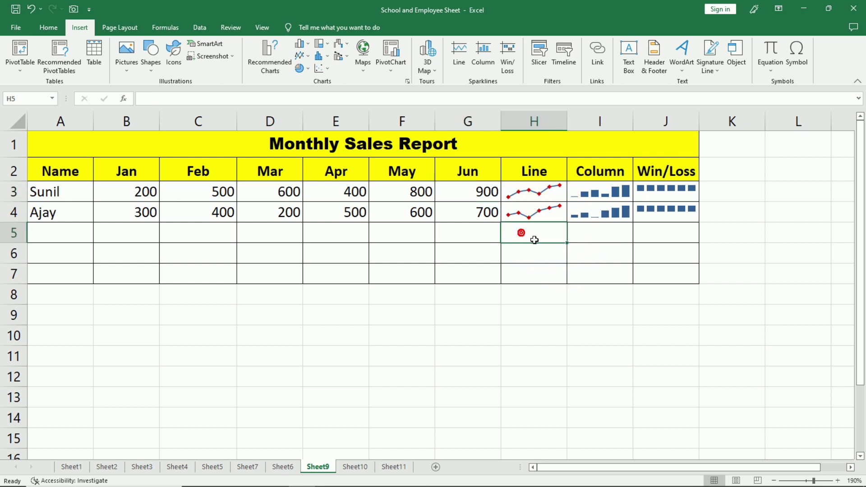
Fill row 5 of the Monthly Sales Report with a salesperson's name and Jan to Jun sales of 200, 400, 600, 100, 800 and 1000.
left_click(61, 231)
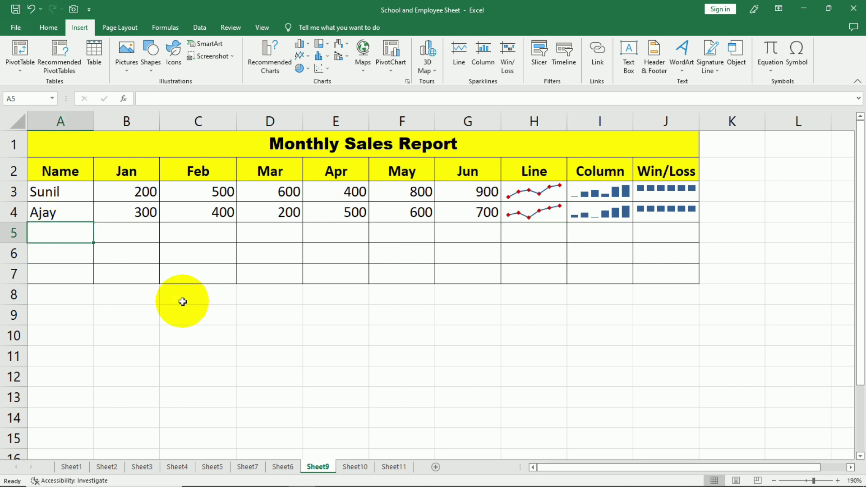
type("Anil")
key("Tab")
type("200")
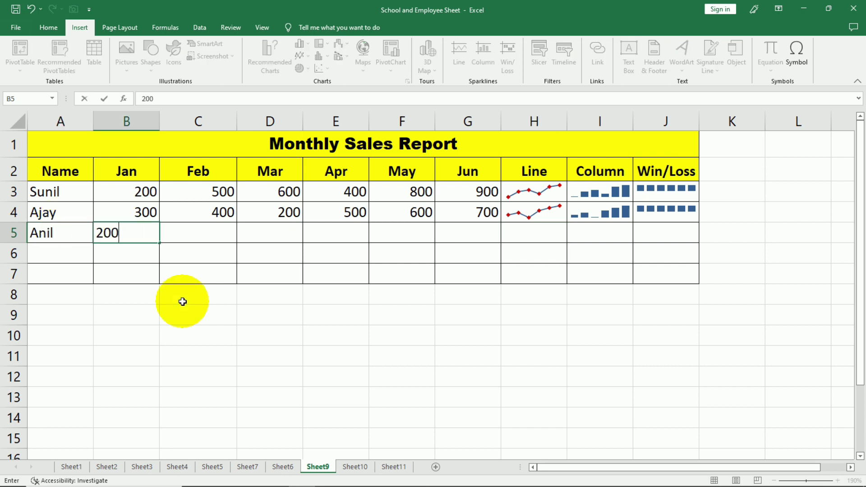
key("Tab")
type("400")
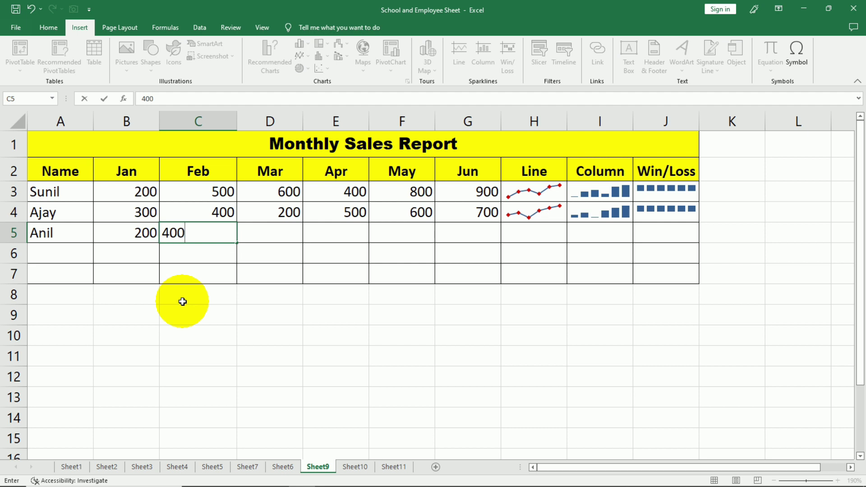
key("Tab")
type("600")
key("Tab")
type("100")
key("Tab")
type("800")
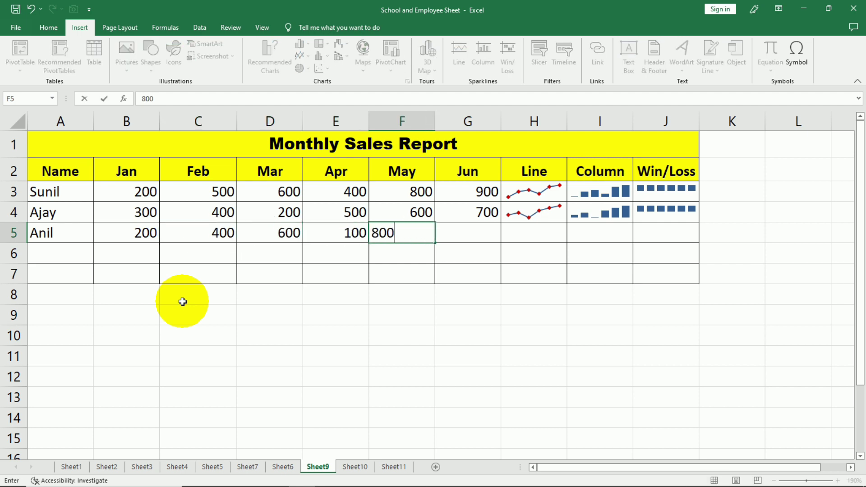
key("Tab")
type("1000")
key("Tab")
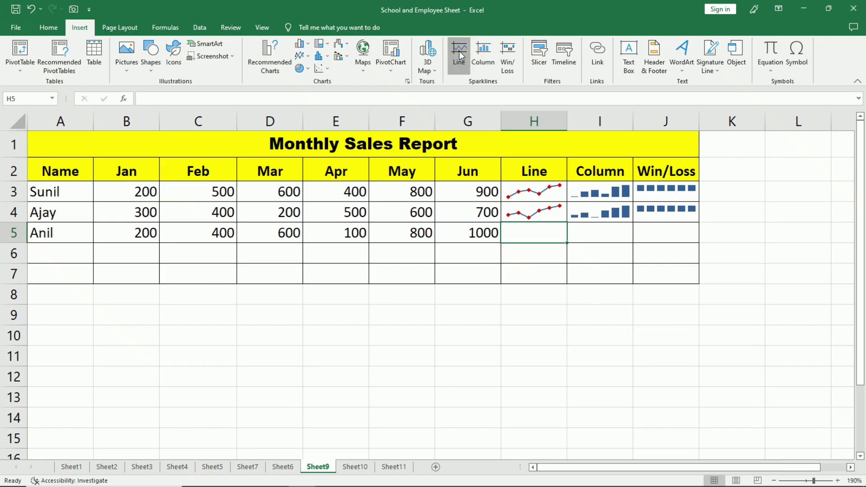
Insert a Line sparkline in H5 using the sales data range B5:G5.
left_click(51, 112)
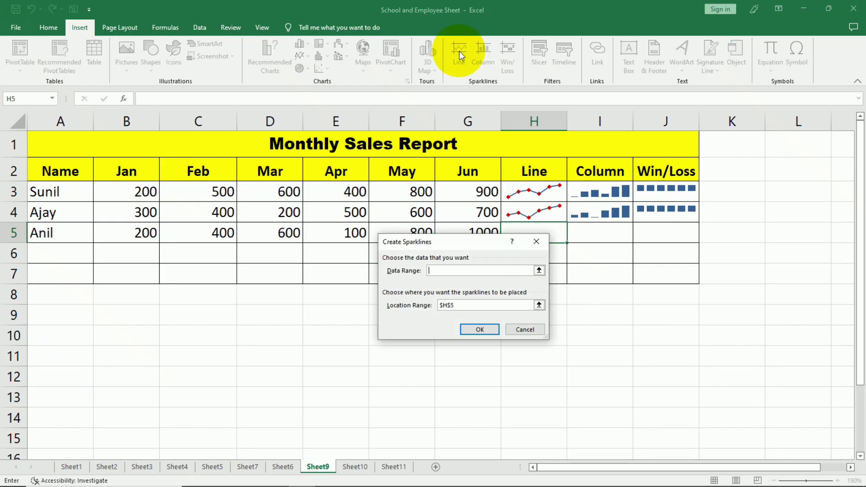
left_click_drag(456, 243, 404, 247)
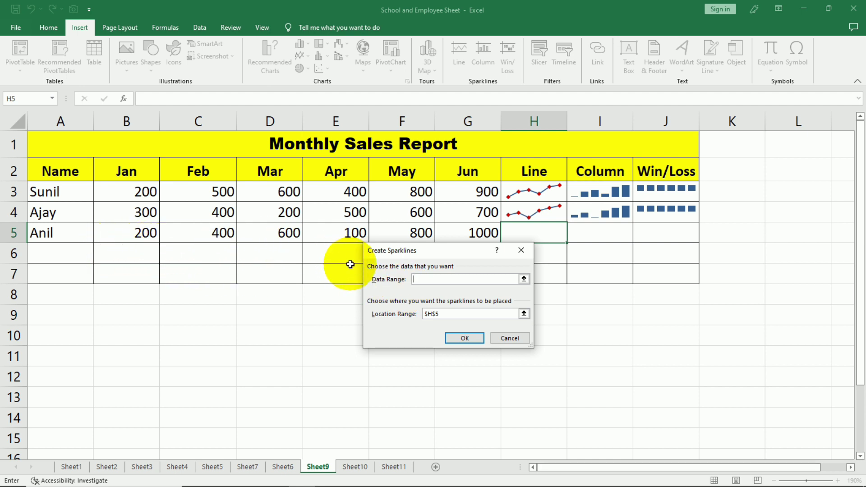
left_click_drag(121, 234, 472, 233)
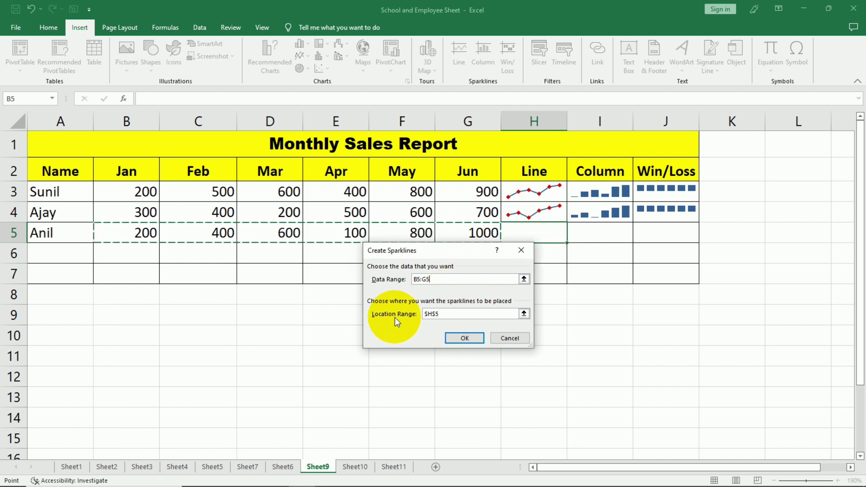
left_click(462, 339)
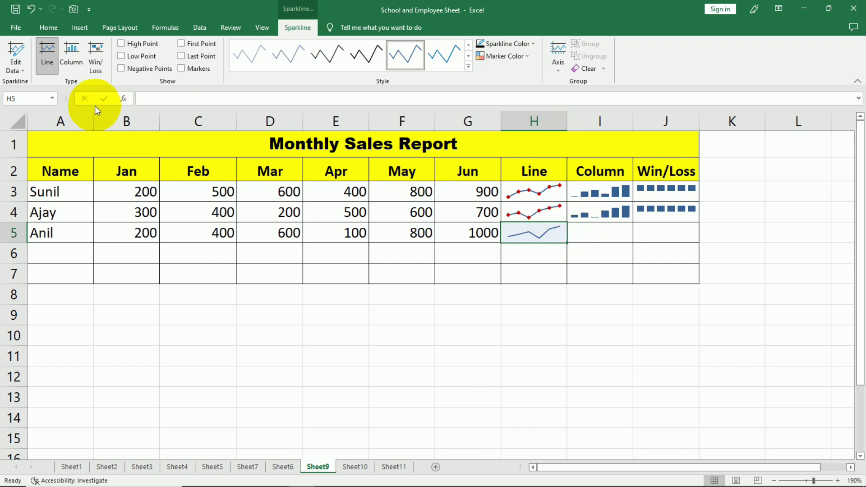
Try the High Point and Low Point highlights on the H5 sparkline, and finally show markers on all its points.
left_click(151, 46)
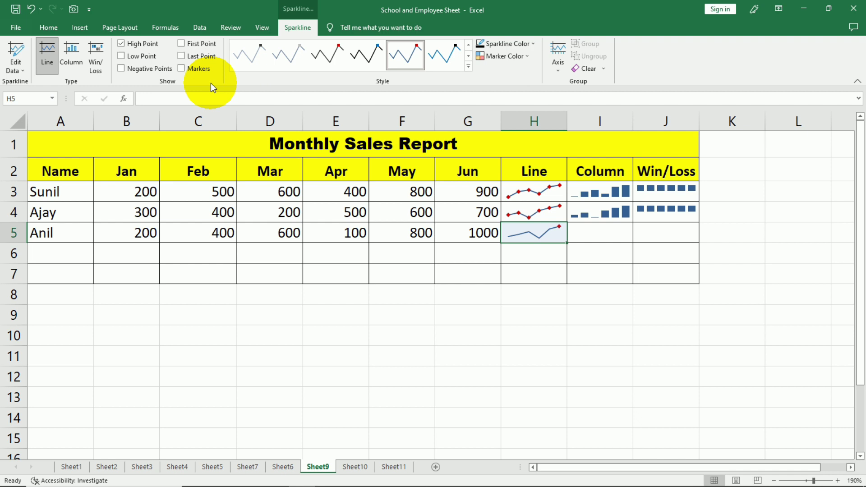
left_click(143, 46)
left_click(140, 52)
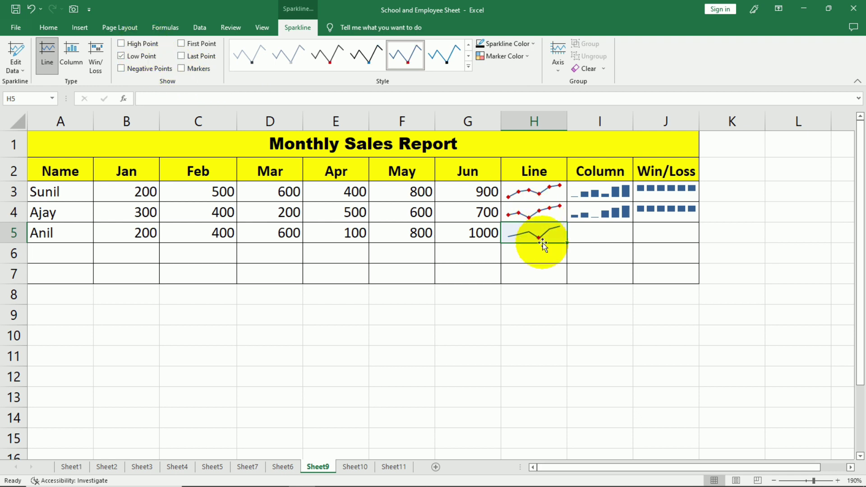
left_click(137, 42)
left_click(138, 57)
Insert a Column sparkline in I5 using the sales data range B5:G5.
left_click(589, 240)
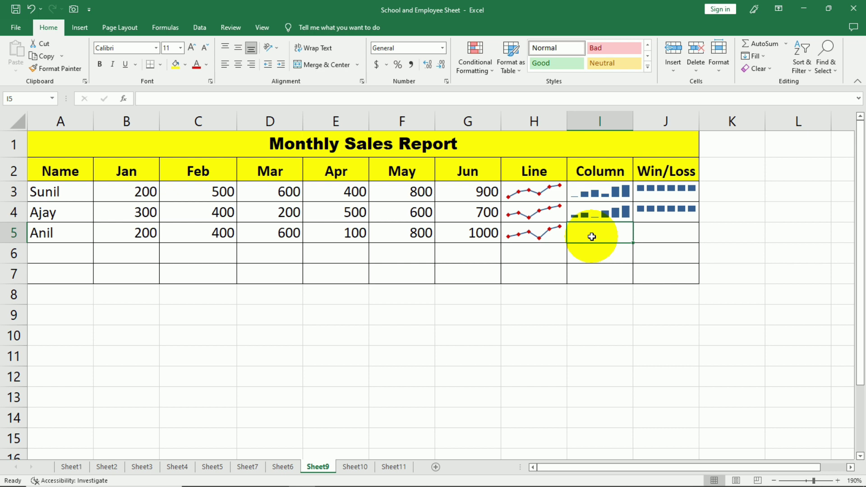
left_click(79, 28)
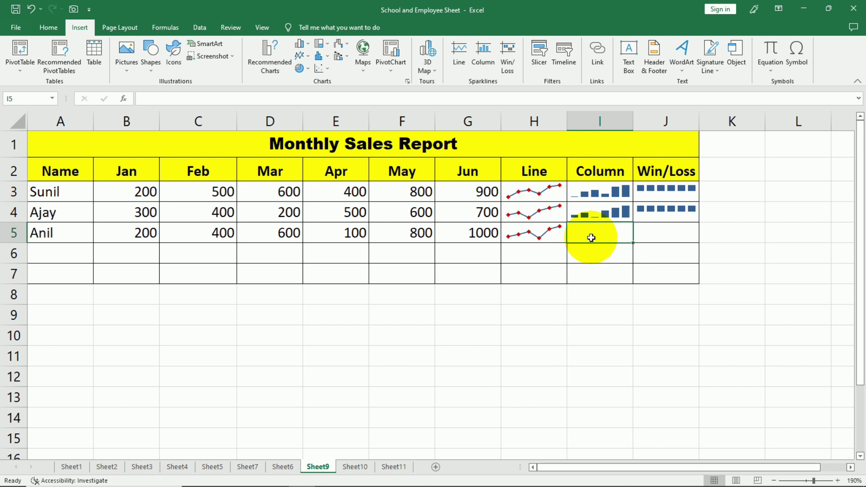
left_click(489, 52)
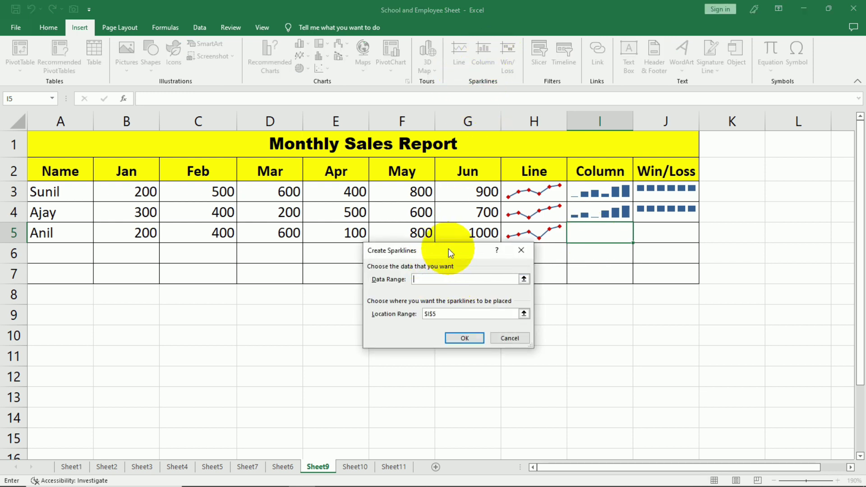
left_click_drag(448, 248, 443, 268)
left_click_drag(116, 234, 471, 239)
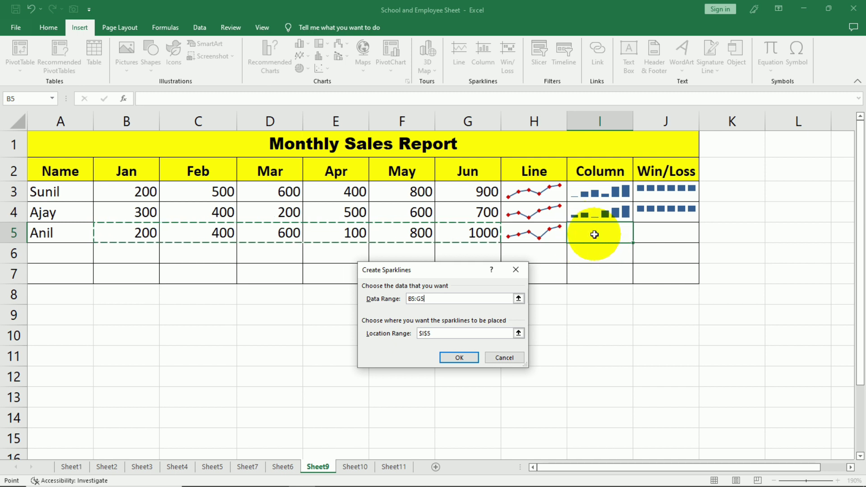
left_click(459, 357)
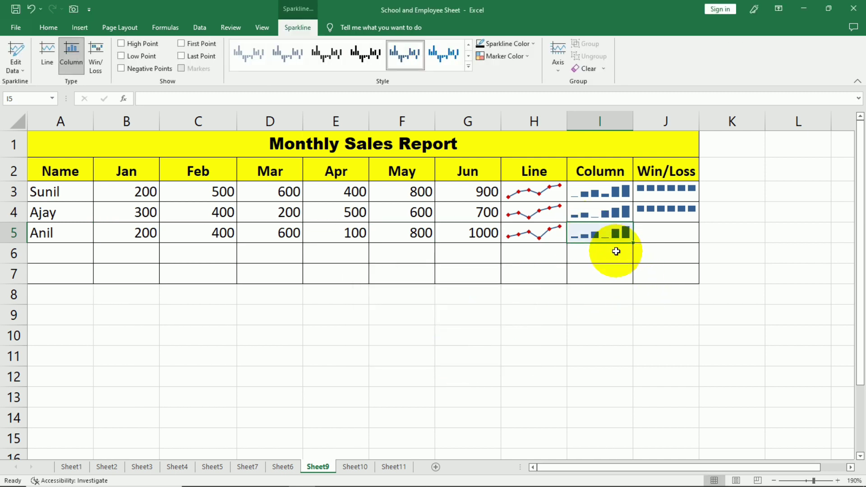
Insert a Win/Loss sparkline in J5 using the sales data range B5:G5.
left_click(662, 232)
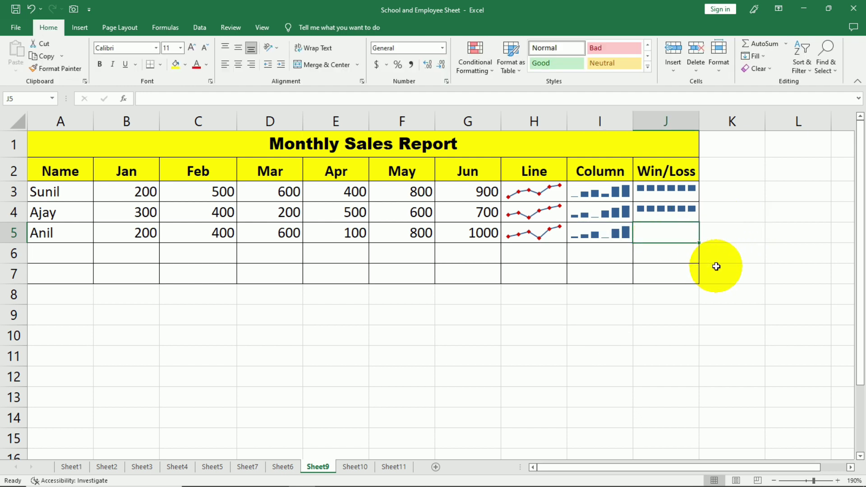
left_click(80, 27)
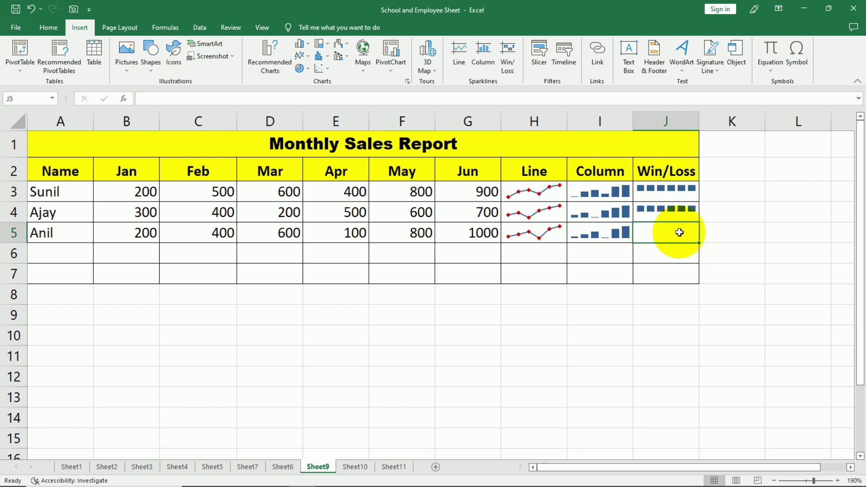
left_click(507, 54)
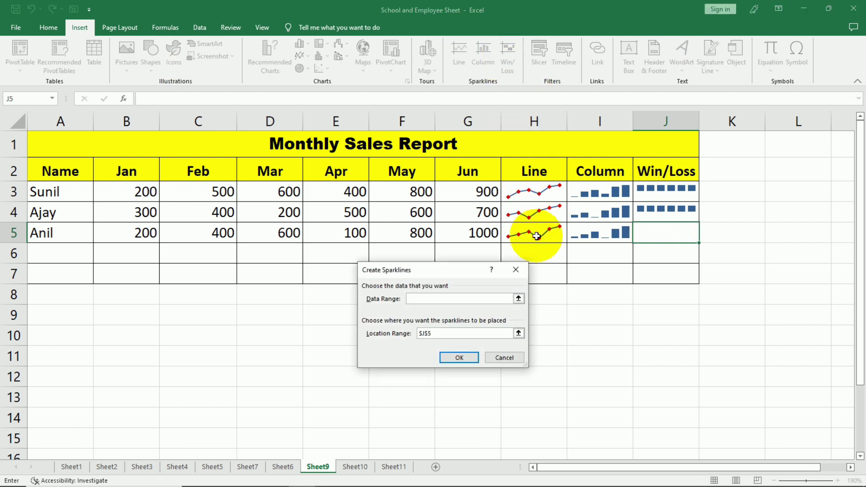
left_click_drag(122, 233, 471, 232)
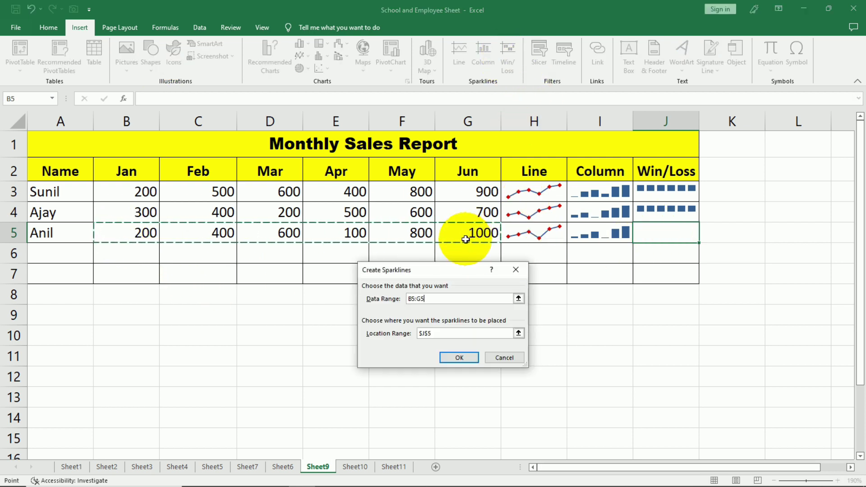
left_click(457, 357)
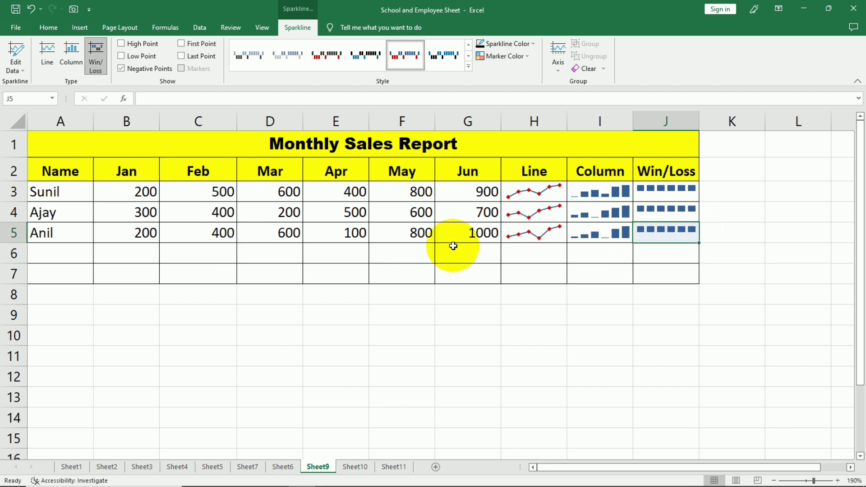
Set the Jan sales value in B5 to 0 to test its effect on the row's sparklines.
left_click(152, 234)
type("0")
left_click(172, 274)
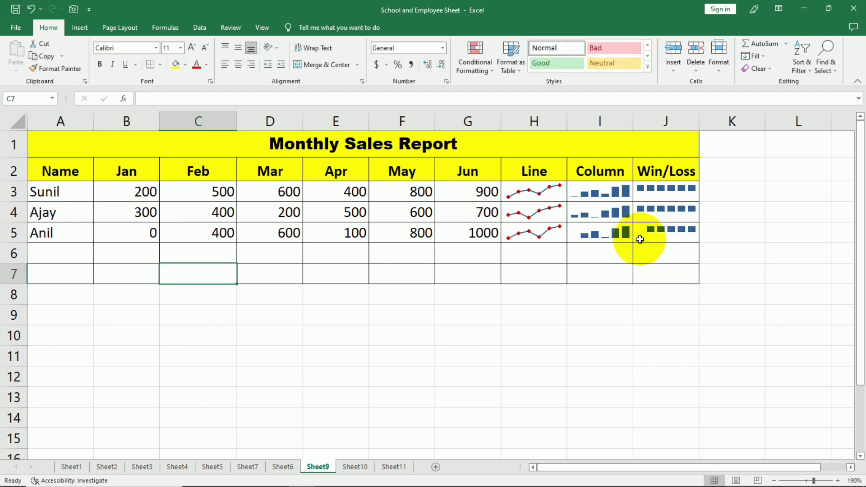
left_click(150, 238)
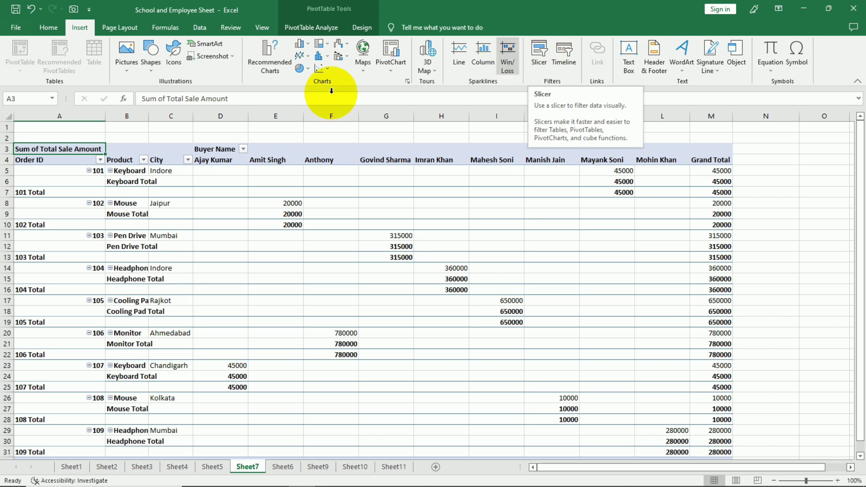
View the Product filter options of the PivotTable on Sheet7.
left_click(143, 160)
left_click(143, 160)
left_click(144, 160)
left_click(144, 160)
Insert a City slicer for the Sheet7 PivotTable and reposition it on the sheet.
mouse_move(403, 178)
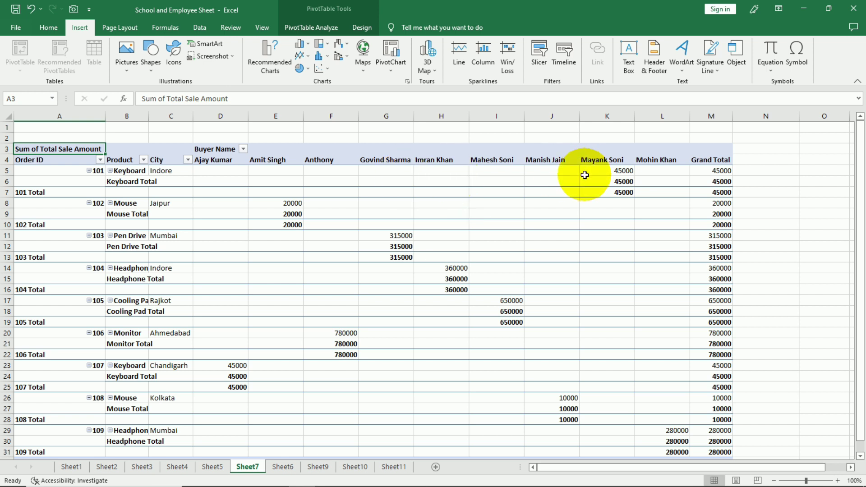
mouse_move(577, 237)
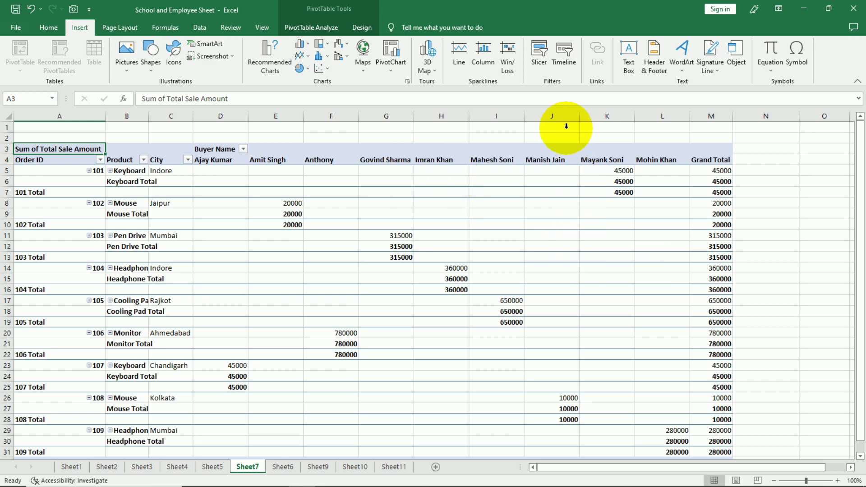
left_click(539, 61)
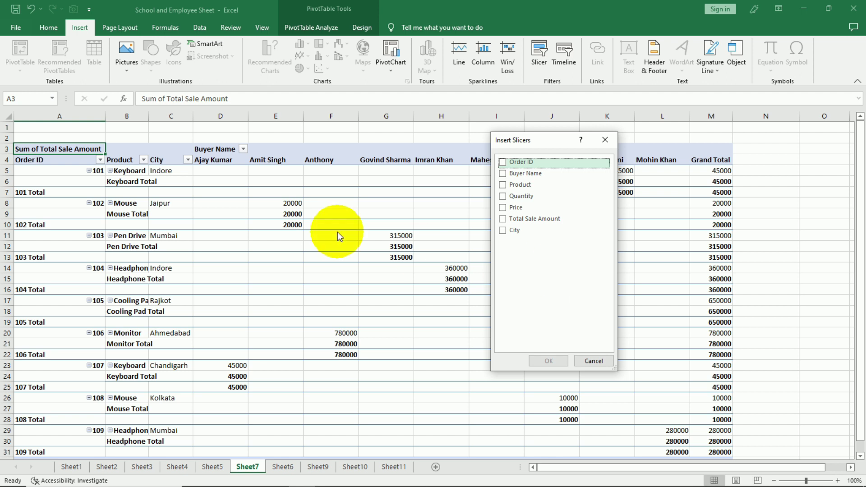
left_click(502, 231)
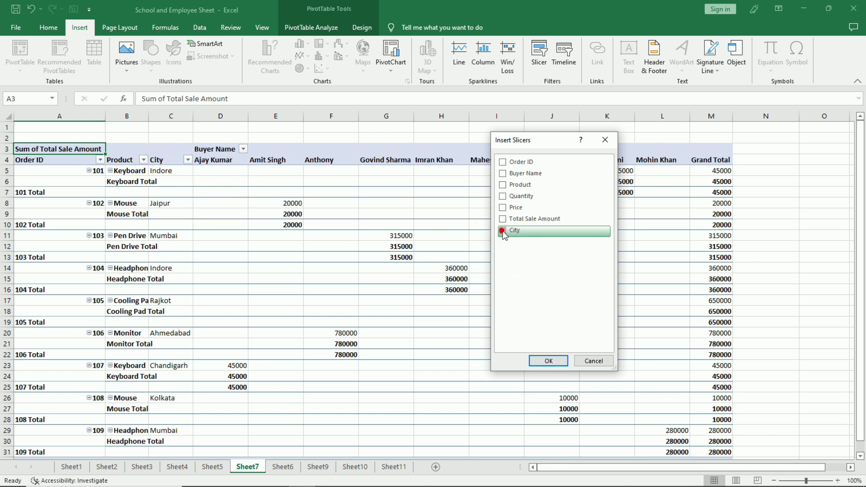
left_click(549, 360)
left_click_drag(426, 230, 771, 150)
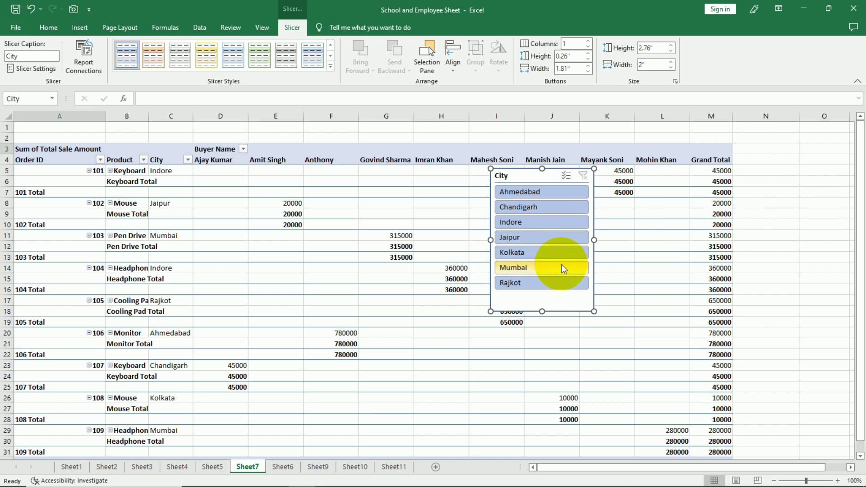
Filter the PivotTable with the City slicer by Indore, Jaipur and Ahmedabad in turn, and finally clear the filter.
left_click(517, 221)
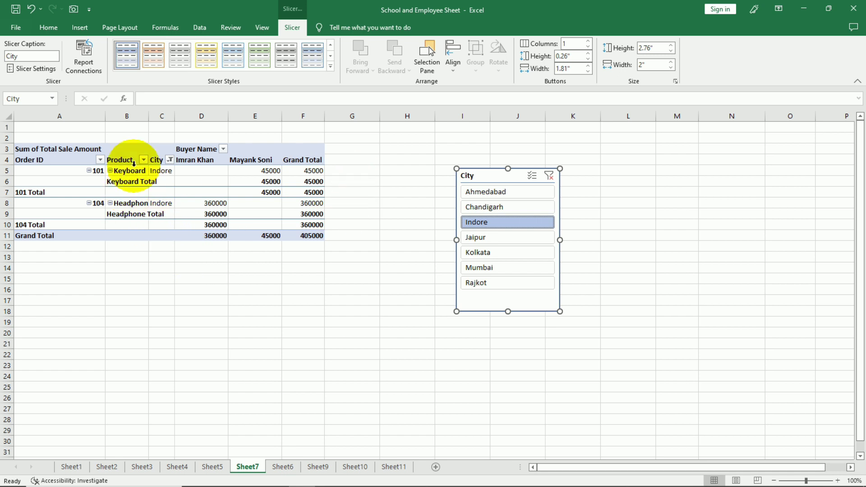
left_click(473, 225)
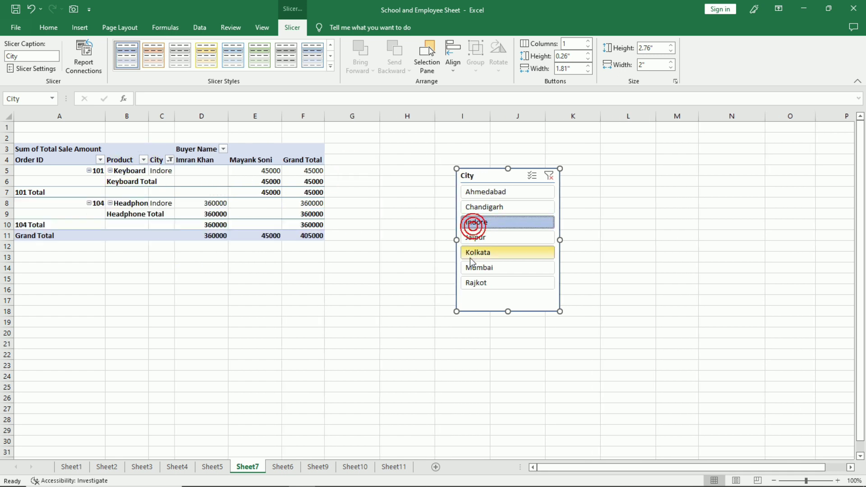
left_click(498, 244)
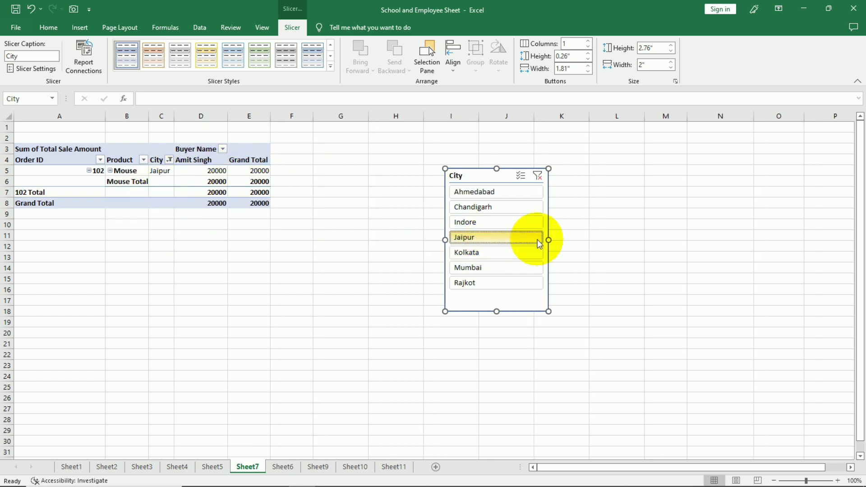
left_click(491, 190)
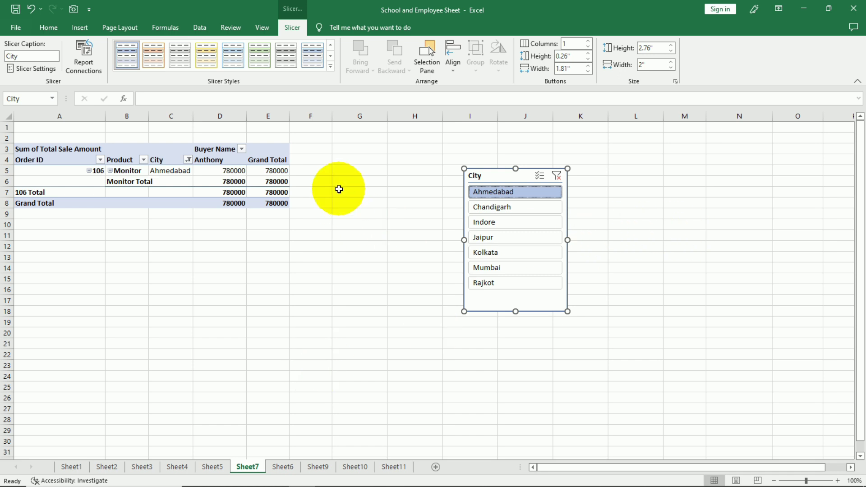
left_click(557, 178)
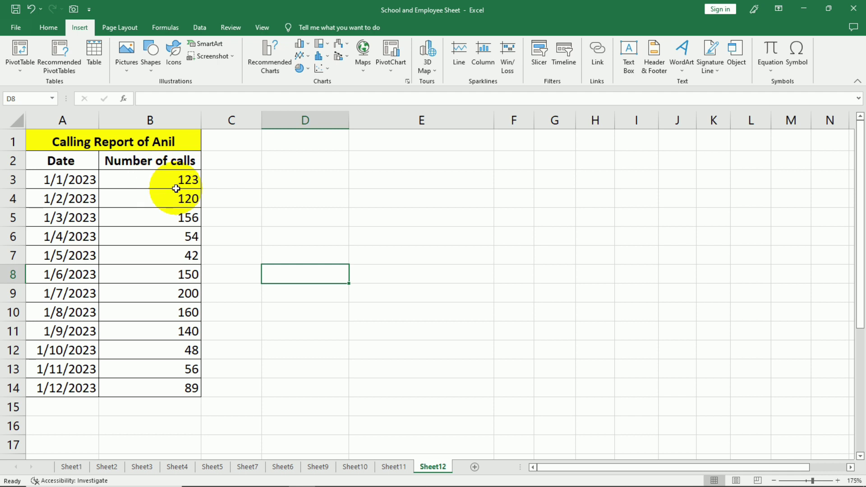
Create a PivotTable from Sheet12's A2:B14 in cell D2 of the same sheet, with Date as rows and Number of calls as values.
left_click(230, 218)
left_click(144, 164)
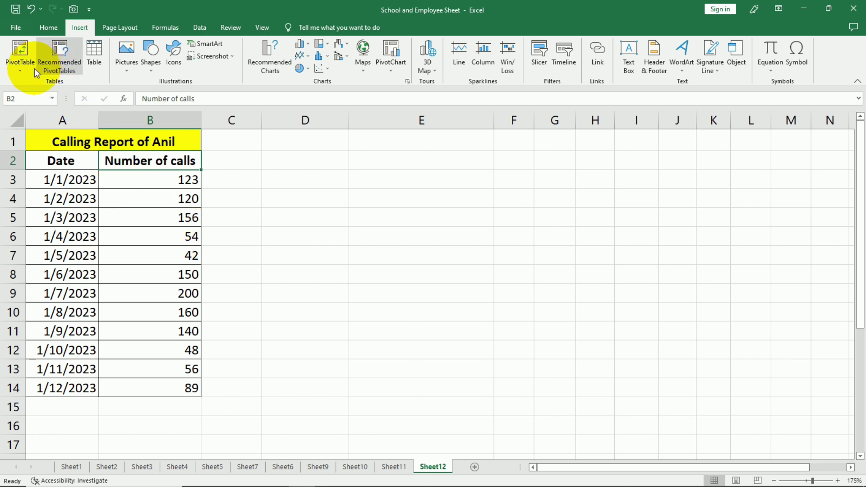
left_click_drag(47, 163, 140, 388)
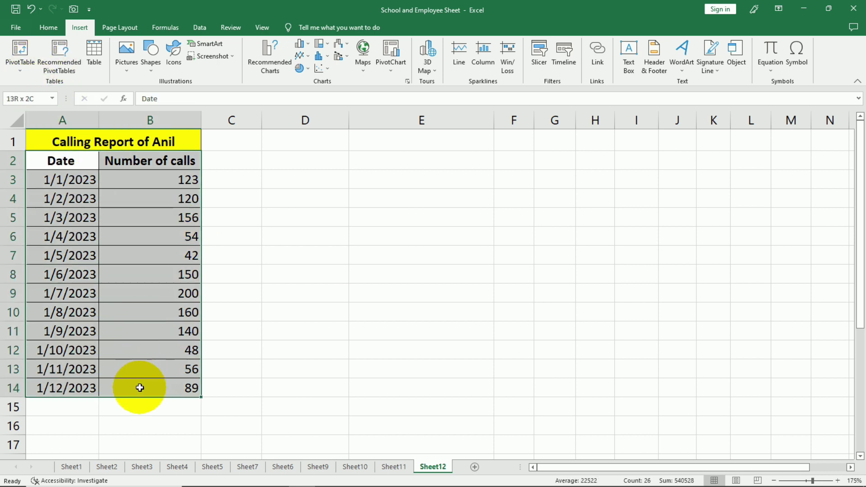
left_click(18, 51)
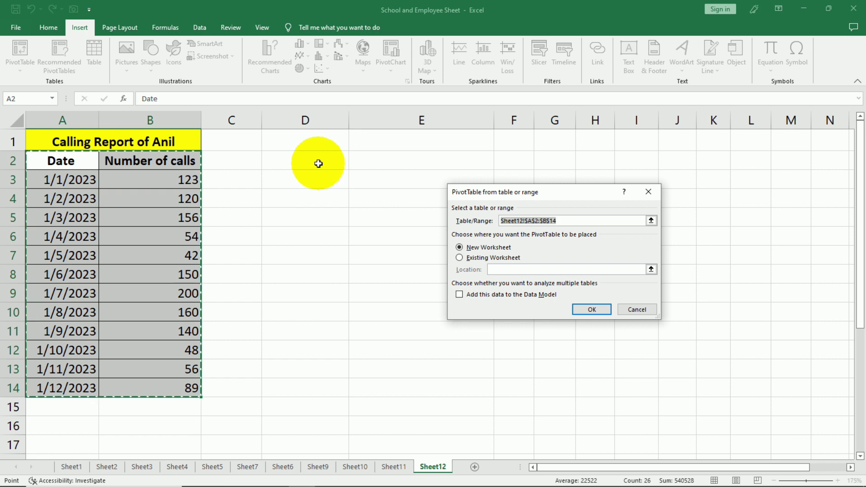
left_click(460, 259)
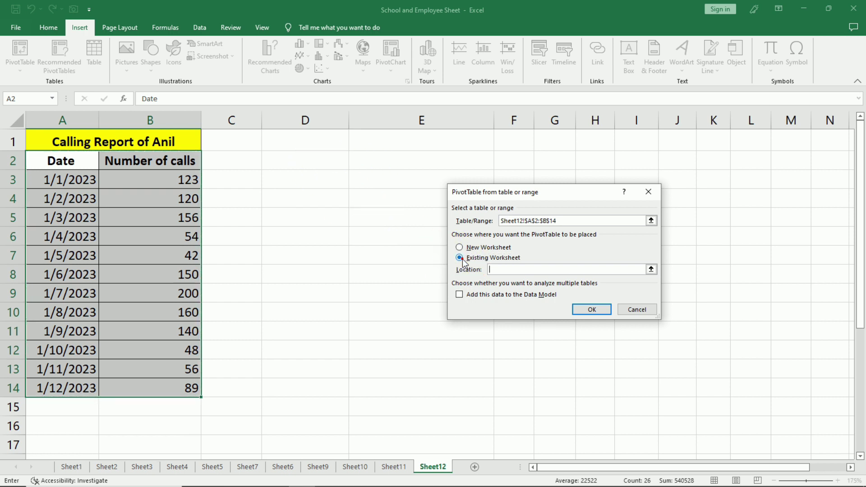
left_click(289, 156)
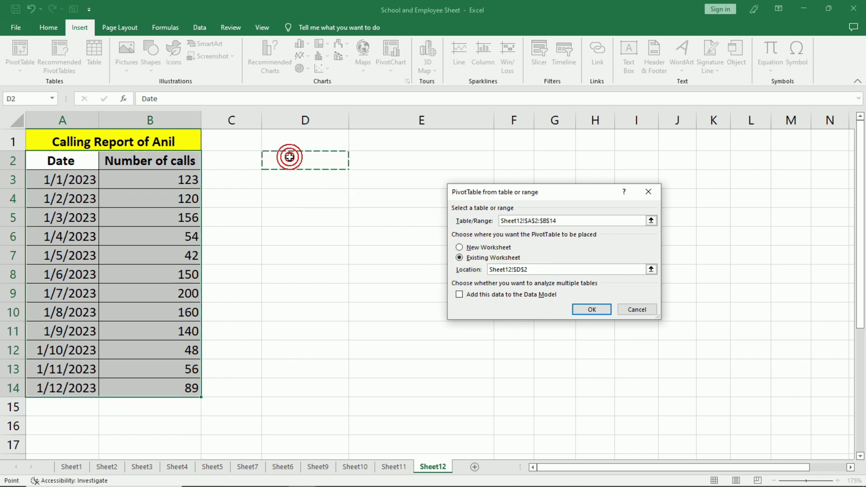
left_click(586, 309)
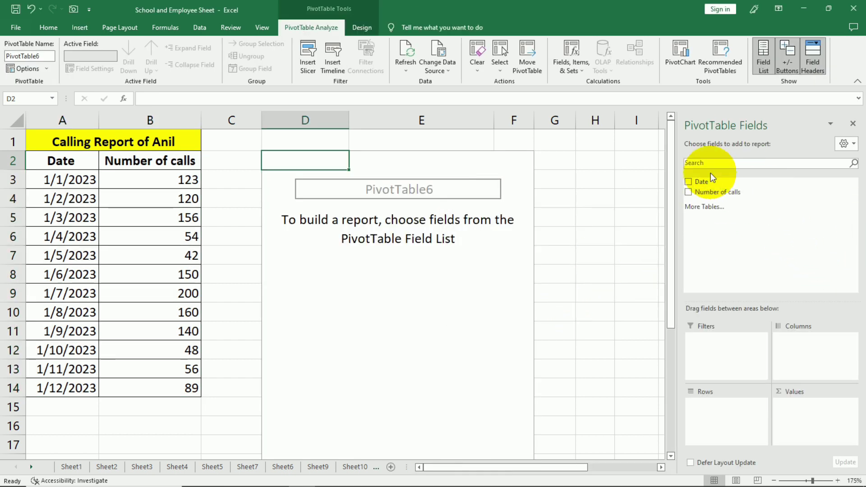
left_click(688, 183)
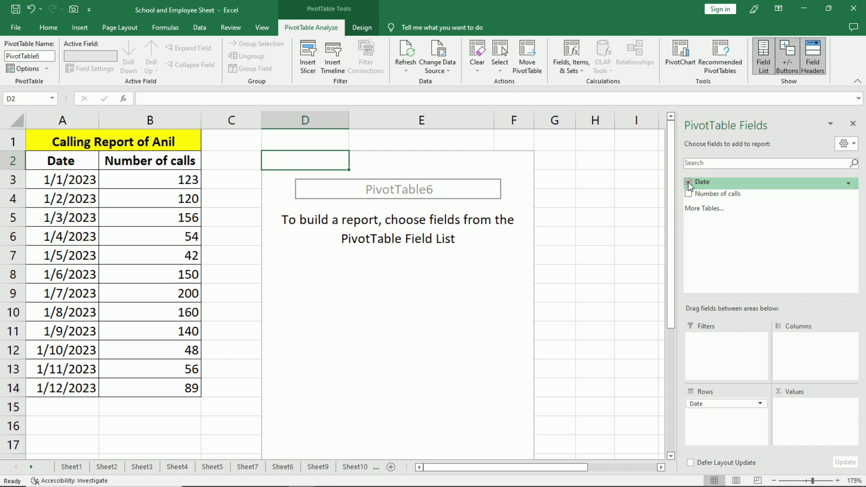
left_click(688, 193)
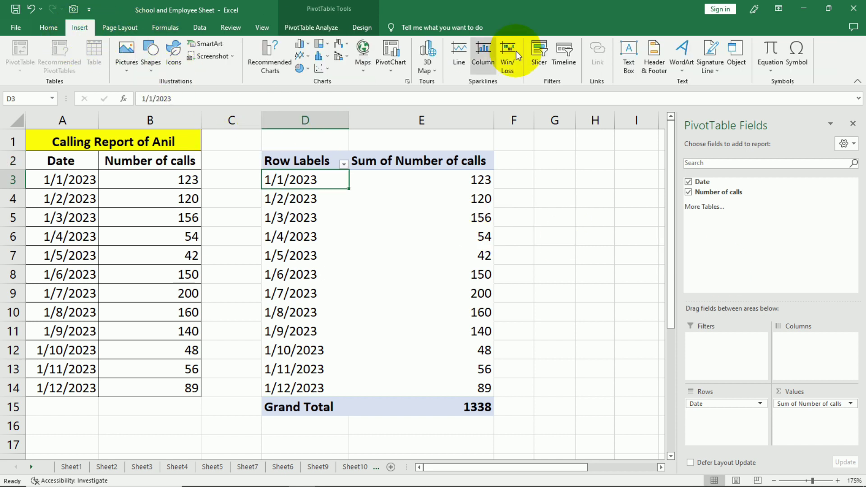
Insert a Date timeline for the Sheet12 PivotTable and reposition it on the sheet.
left_click(554, 53)
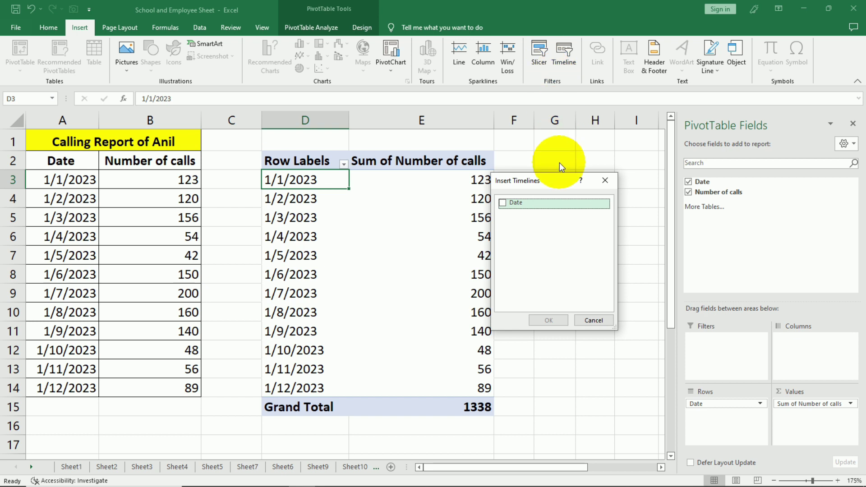
left_click_drag(537, 181, 555, 166)
left_click(521, 188)
left_click(567, 306)
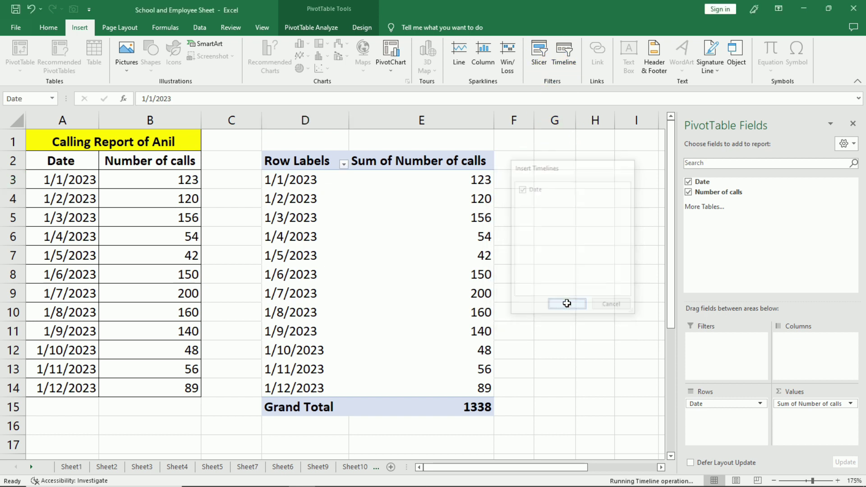
left_click_drag(442, 248, 618, 191)
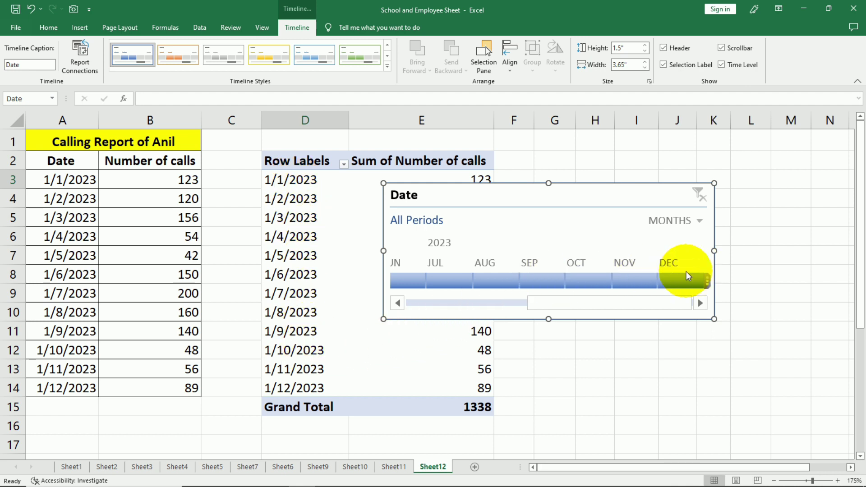
Set the Date timeline's level to days, widen it to about 4.81 inches, and move it beside the PivotTable.
left_click(675, 220)
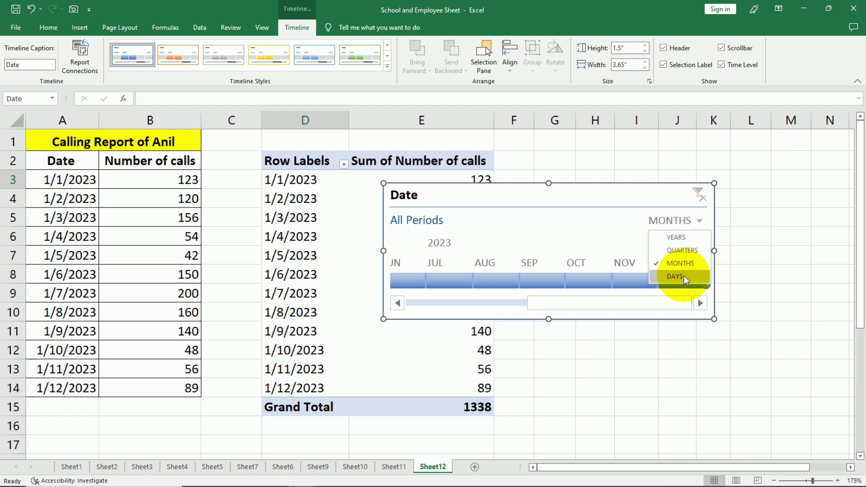
left_click(695, 275)
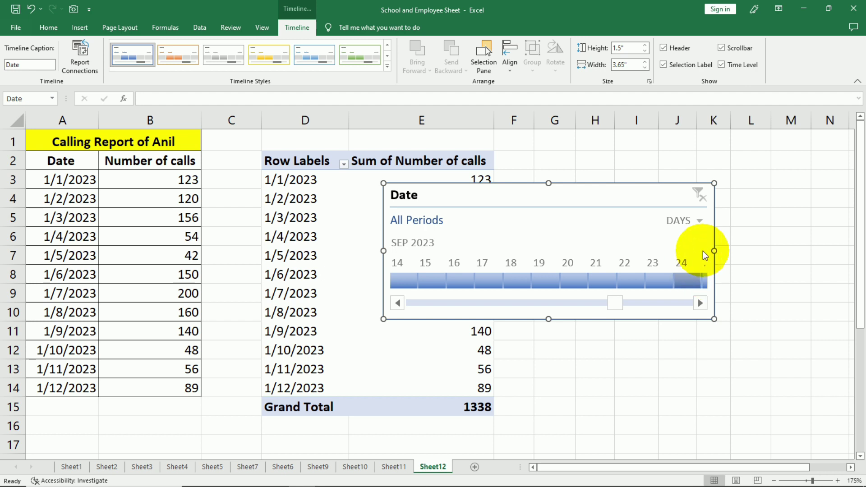
left_click_drag(714, 250, 819, 251)
left_click_drag(693, 306, 380, 299)
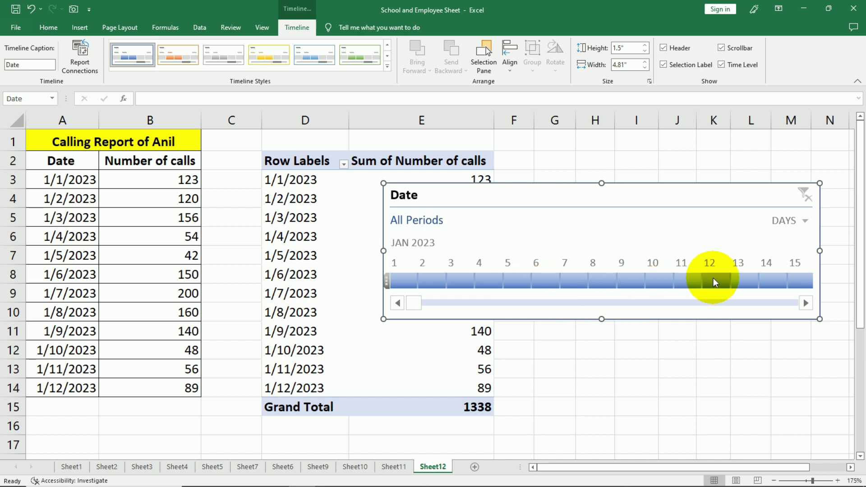
mouse_move(417, 309)
left_mouse_down()
mouse_move(748, 300)
mouse_move(414, 295)
left_mouse_up()
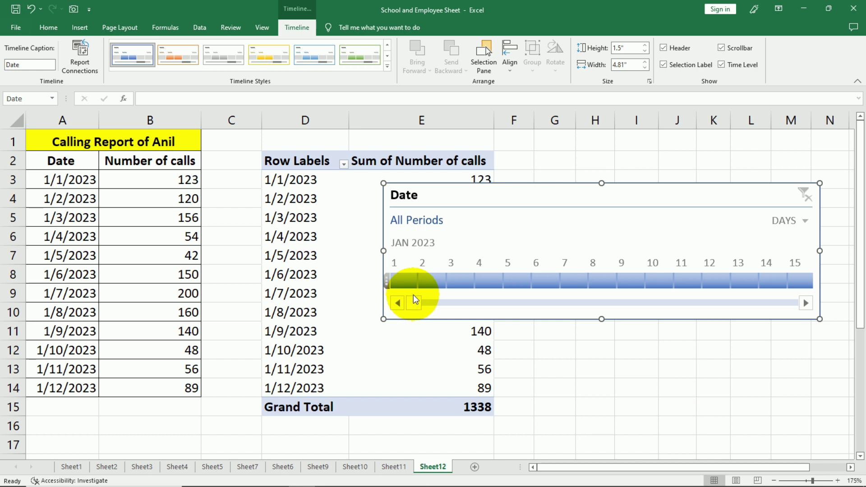
left_click_drag(492, 200, 441, 296)
left_click_drag(596, 253, 620, 176)
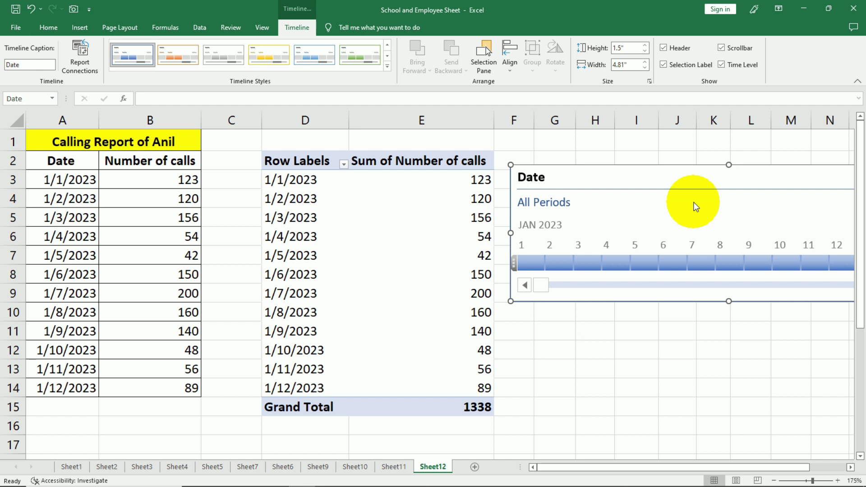
Filter the PivotTable with the Date timeline by January 5, 7, 3 and 6, 2023 in turn.
left_click(642, 262)
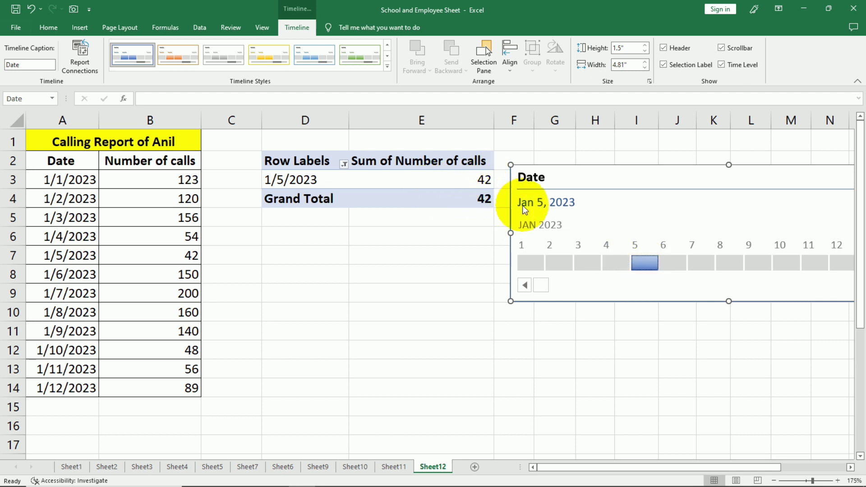
mouse_move(670, 287)
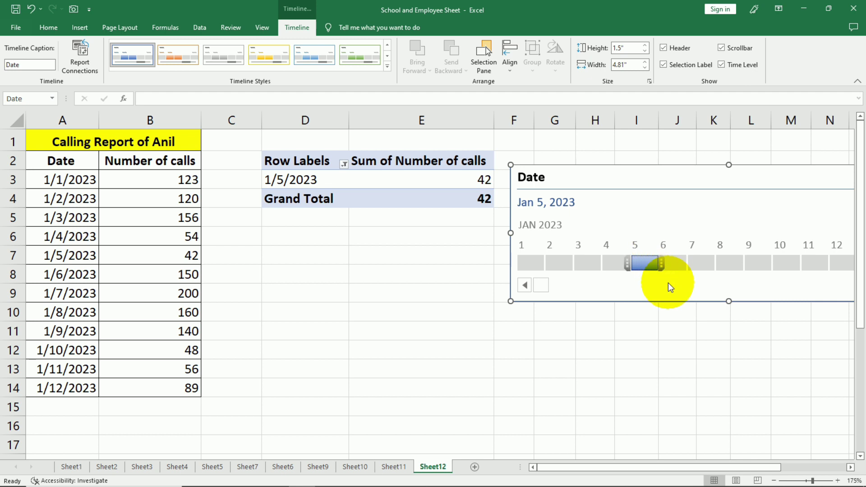
left_click(696, 257)
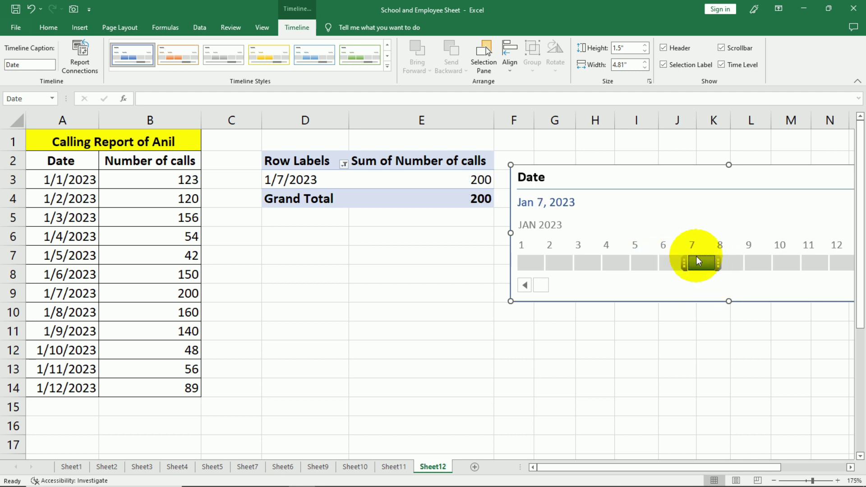
left_click(588, 263)
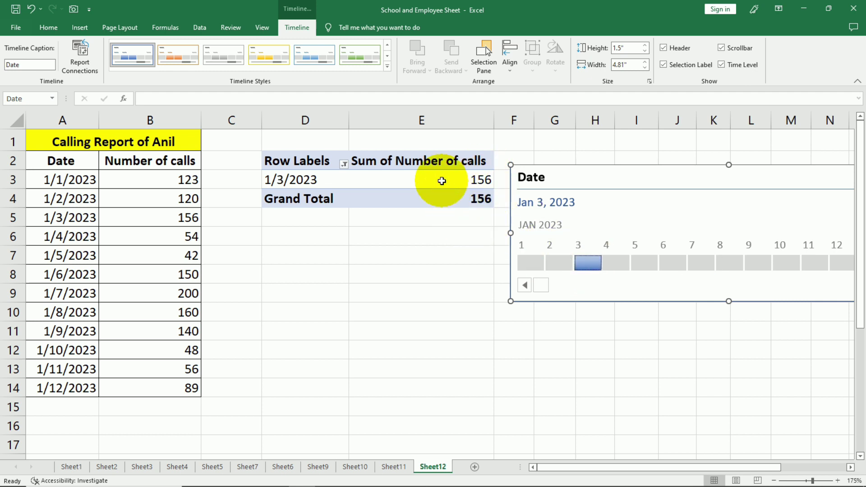
left_click_drag(695, 205, 690, 191)
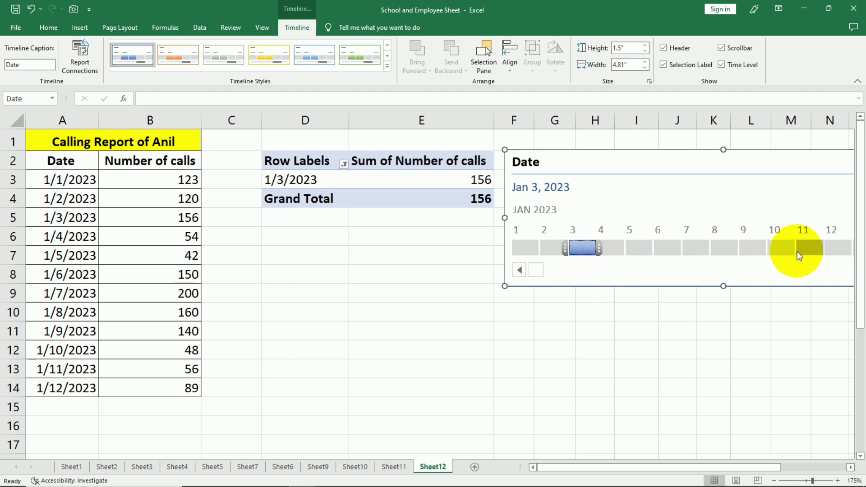
left_click(662, 248)
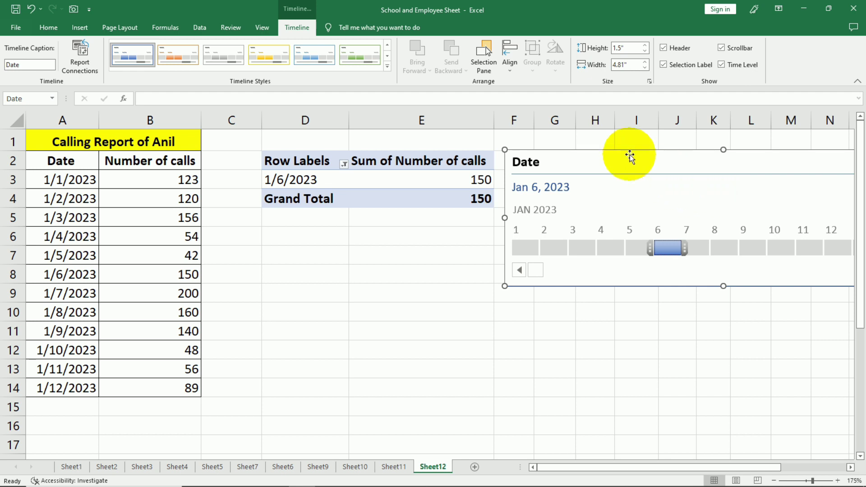
left_click(80, 28)
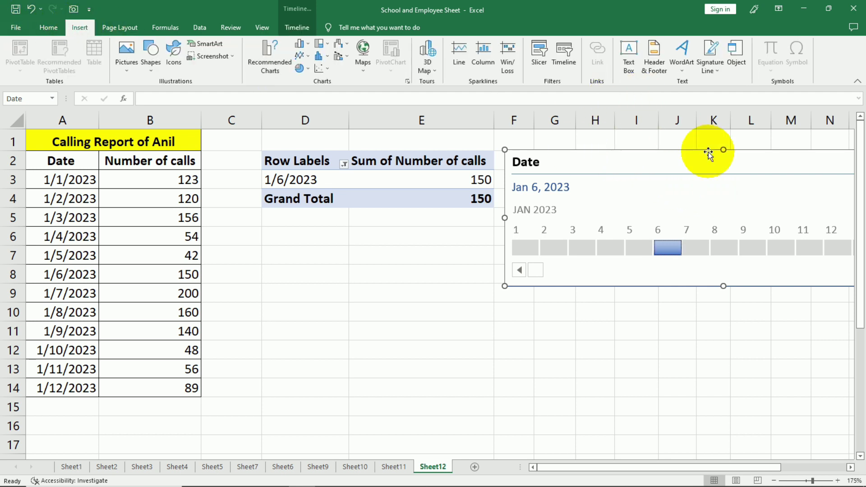
left_click_drag(711, 153, 637, 191)
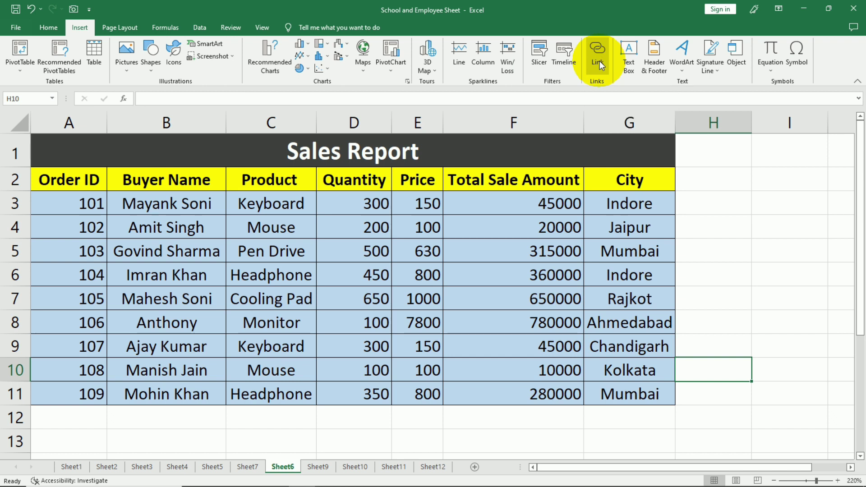
Insert a hyperlink to the Desktop file Demo.xlsx in cell H10 of Sheet6, and follow it to open the workbook.
left_click(600, 64)
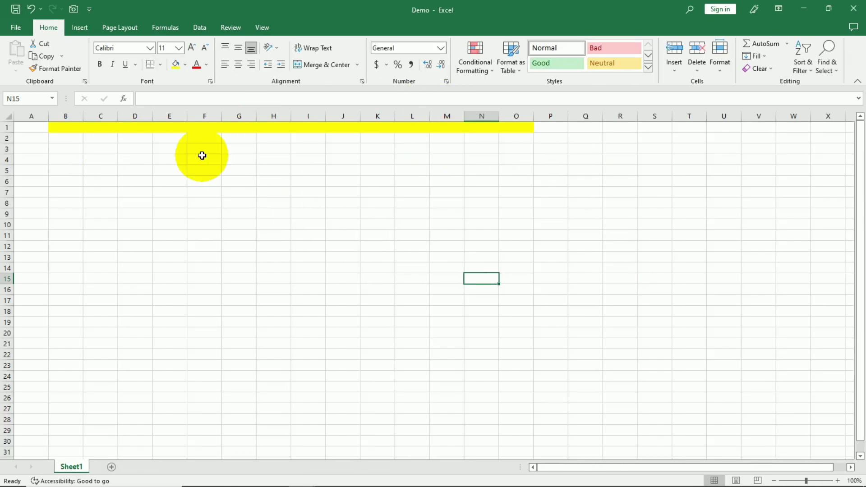
left_click_drag(79, 130, 518, 128)
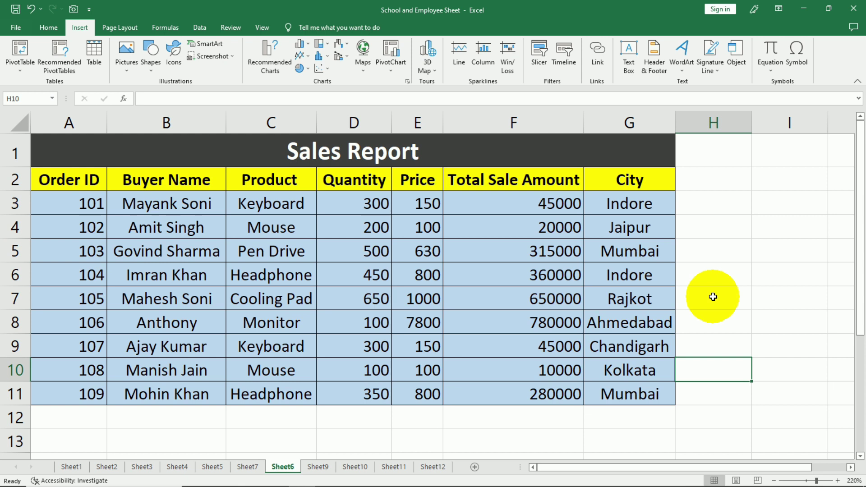
left_click(597, 54)
left_click(523, 278)
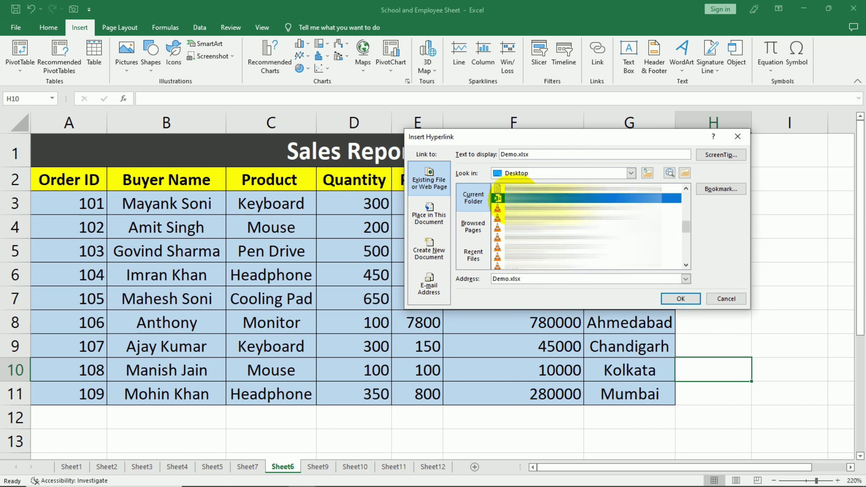
left_click(680, 299)
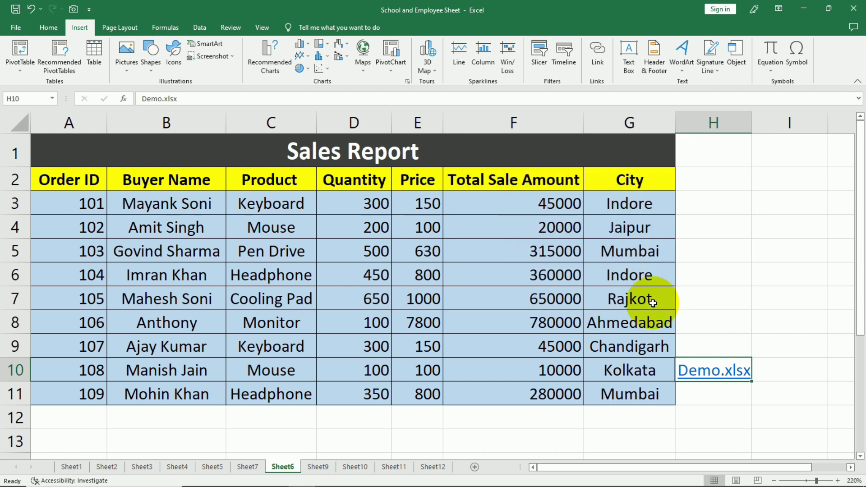
left_click(724, 376)
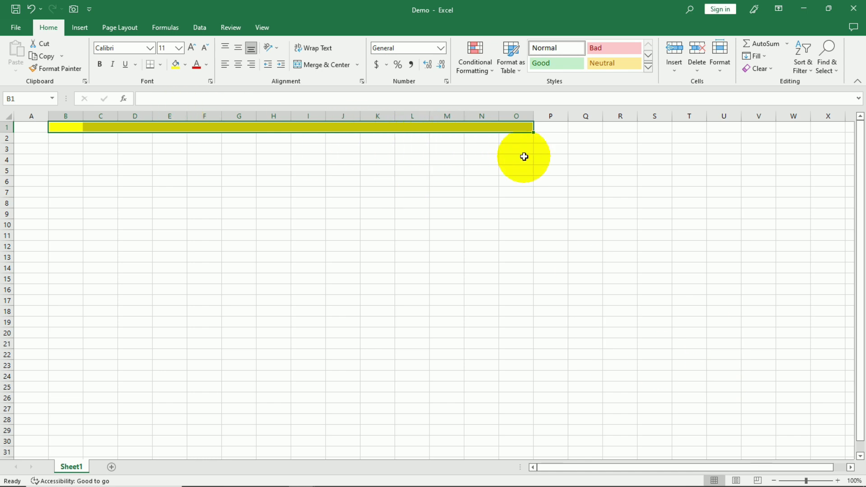
left_click(524, 202)
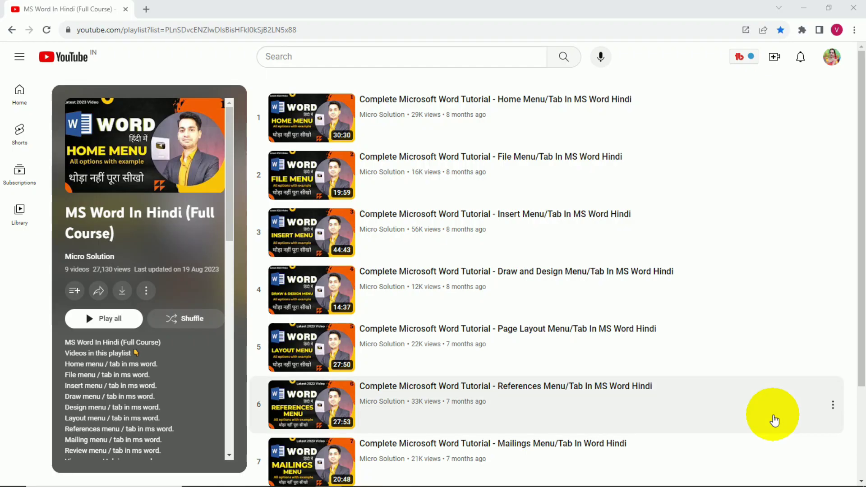
Switch to the browser and look through the MS Word In Hindi (Full Course) playlist on YouTube.
scroll(774, 420, "down", 3)
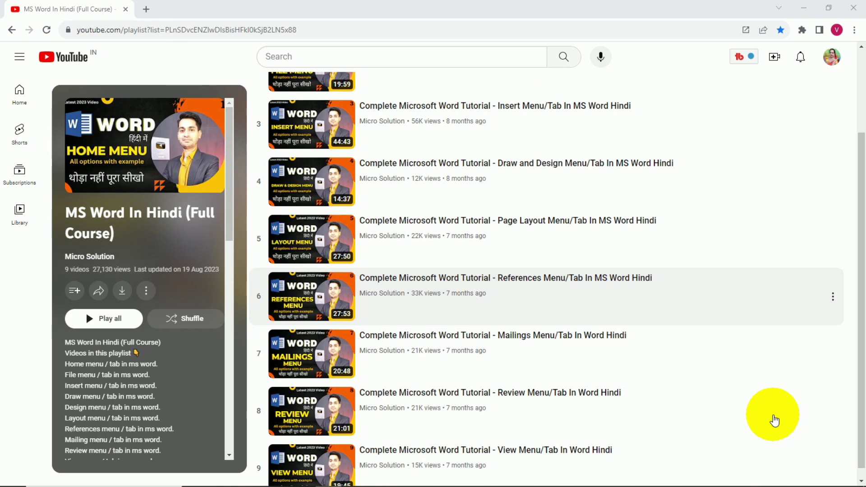